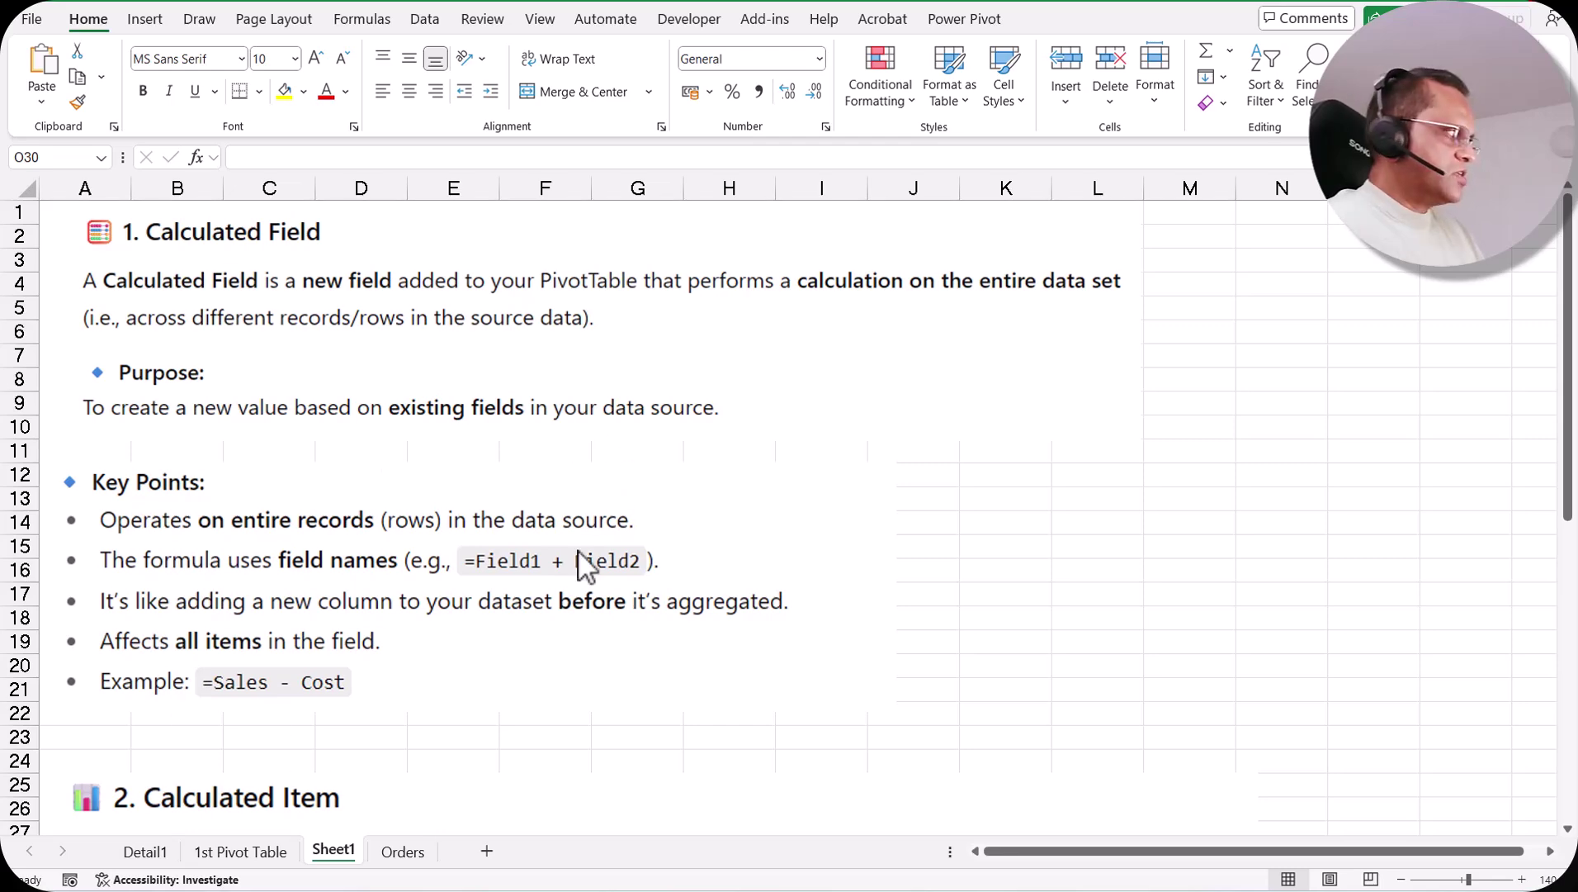
# On the 1st Pivot Table sheet, clear all fields from the existing pivot
pyautogui.moveTo(1063, 889)
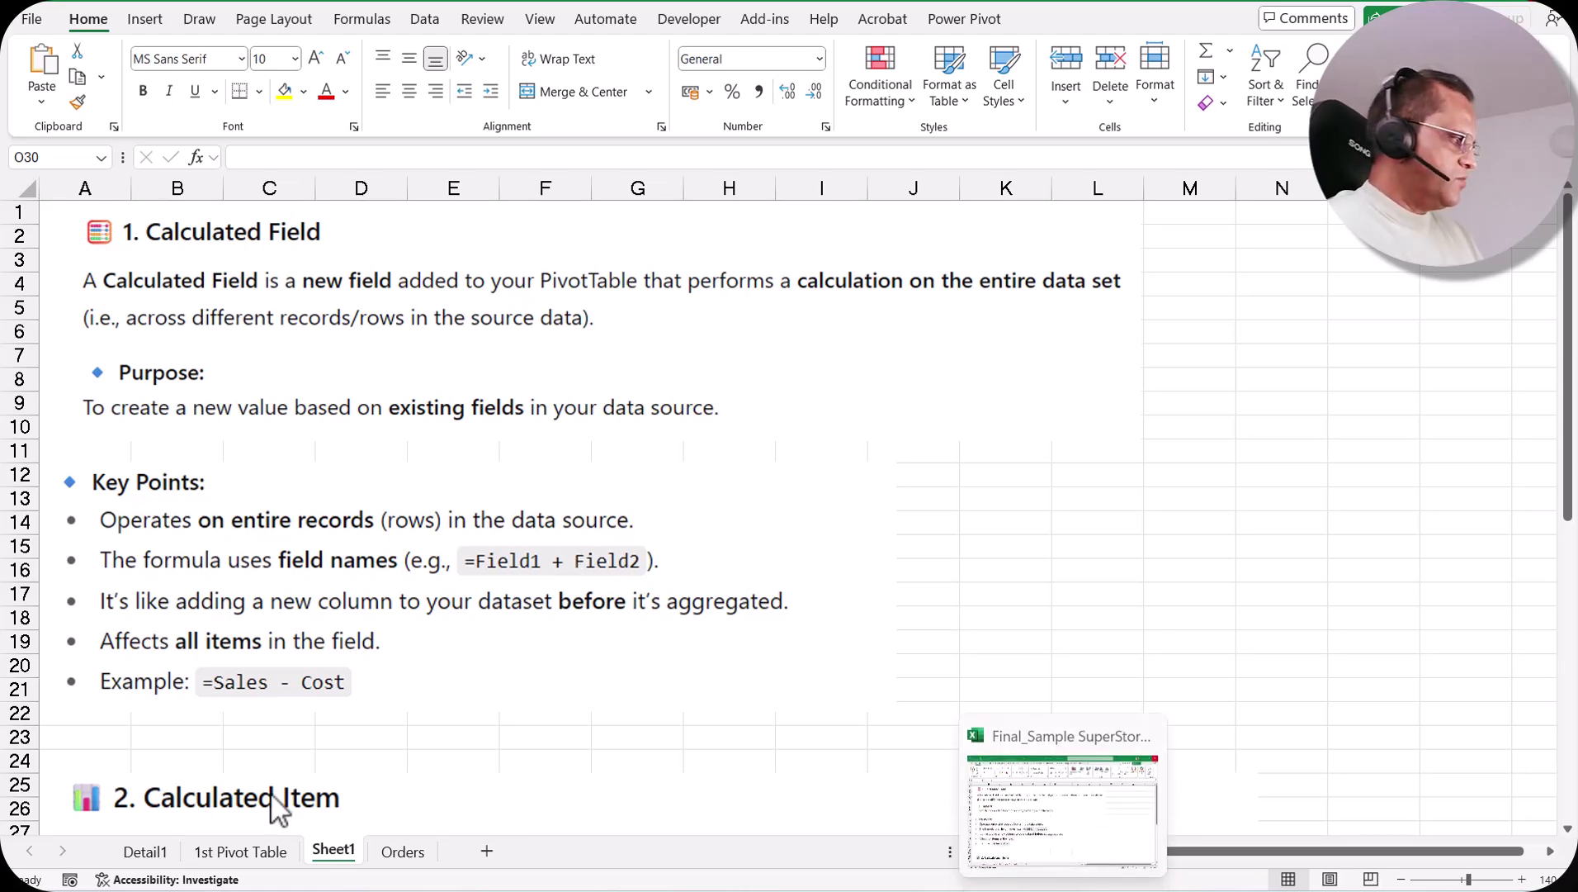
pyautogui.click(223, 858)
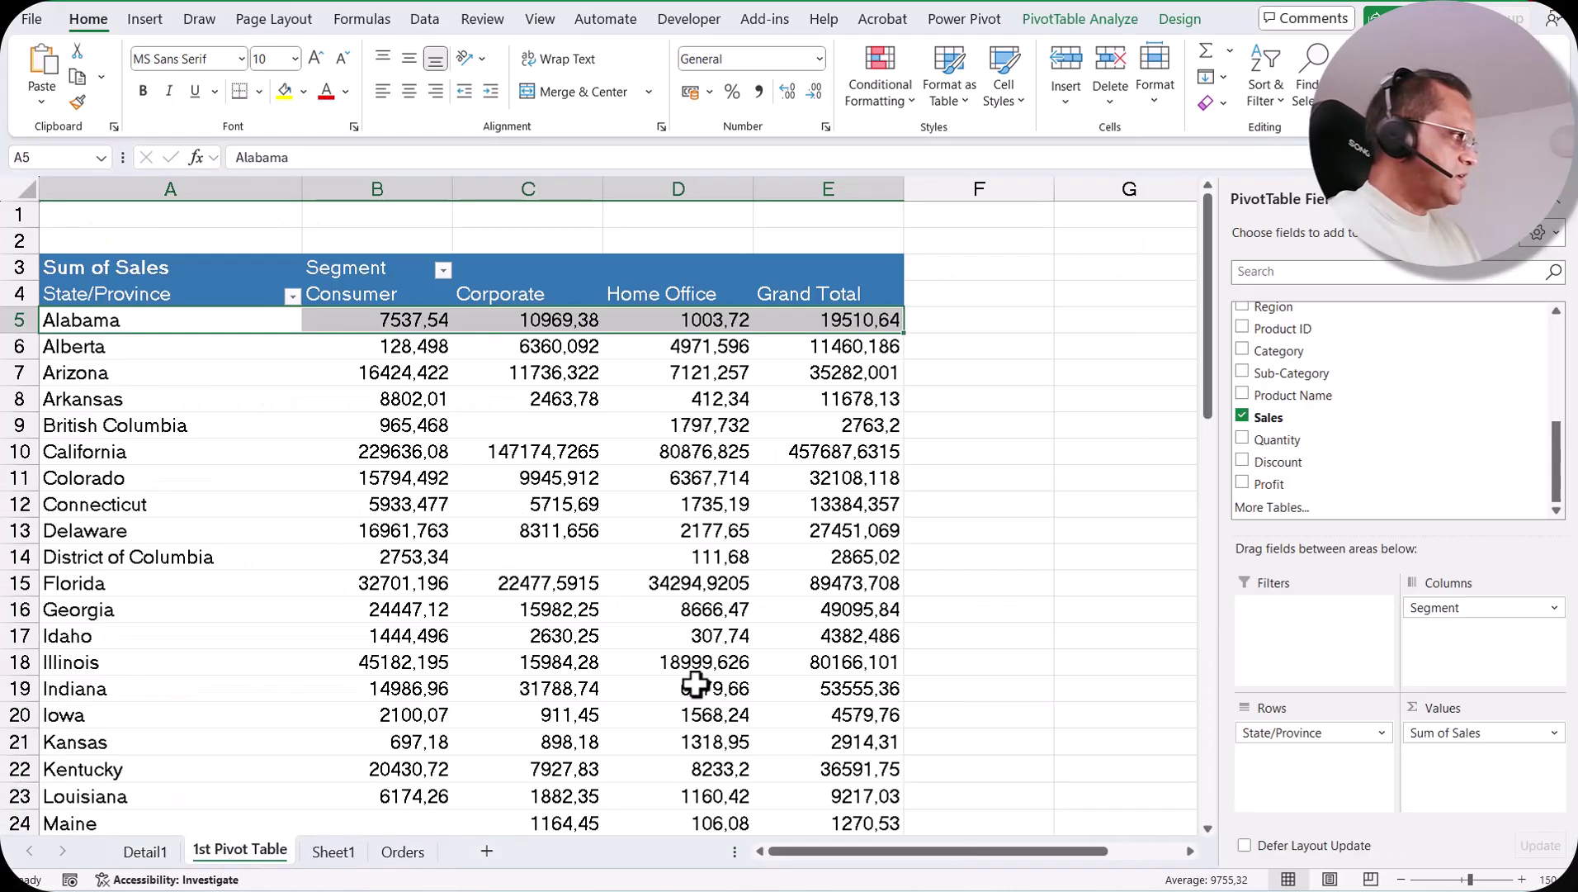
pyautogui.click(405, 398)
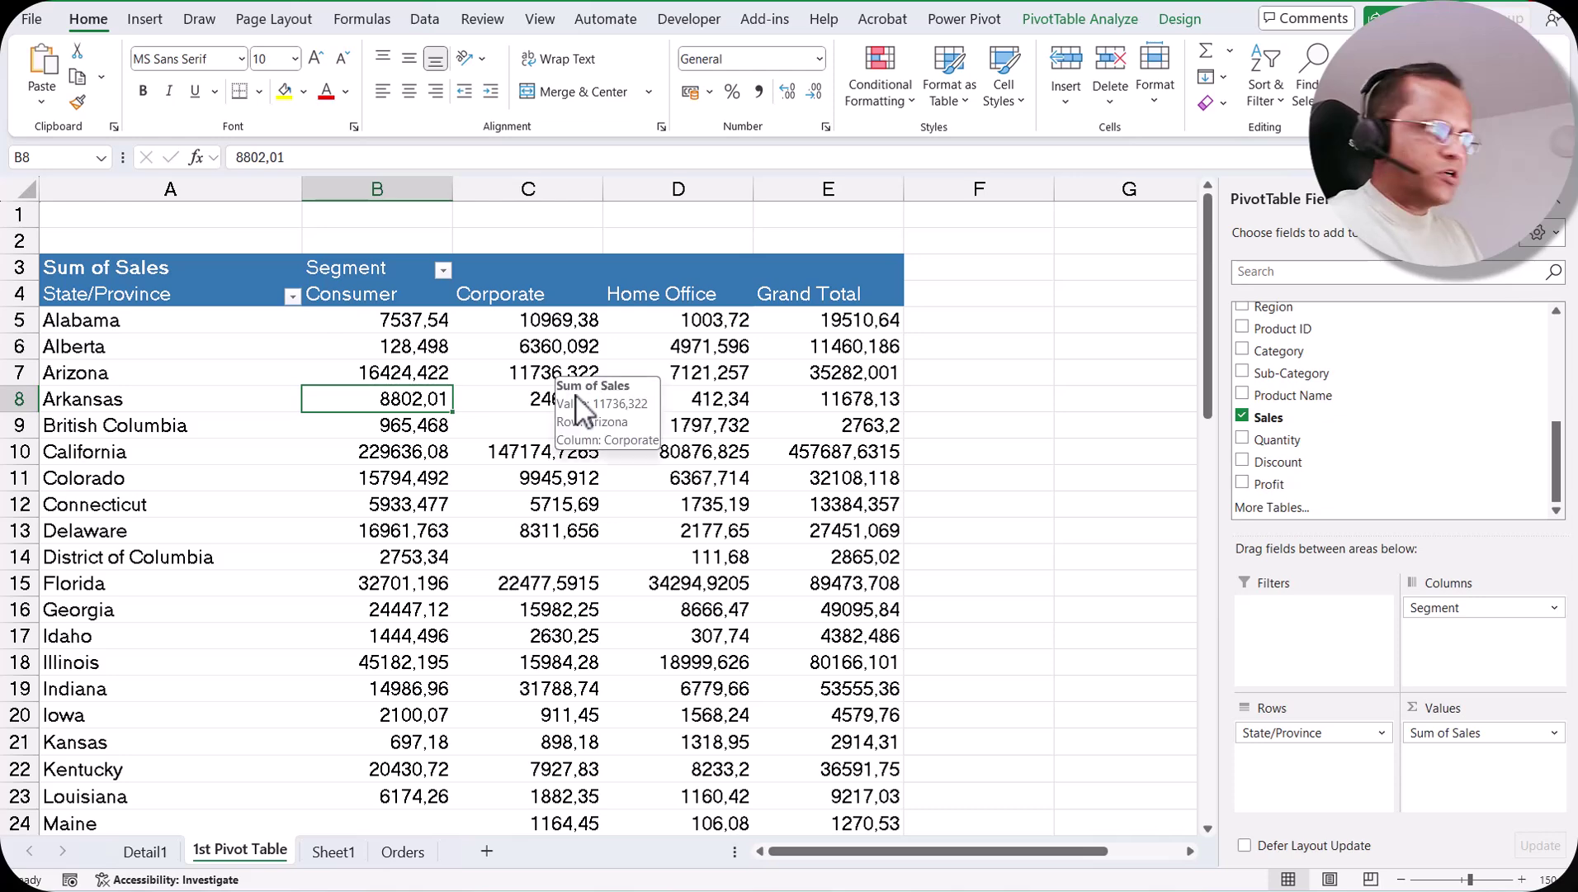
pyautogui.click(1080, 18)
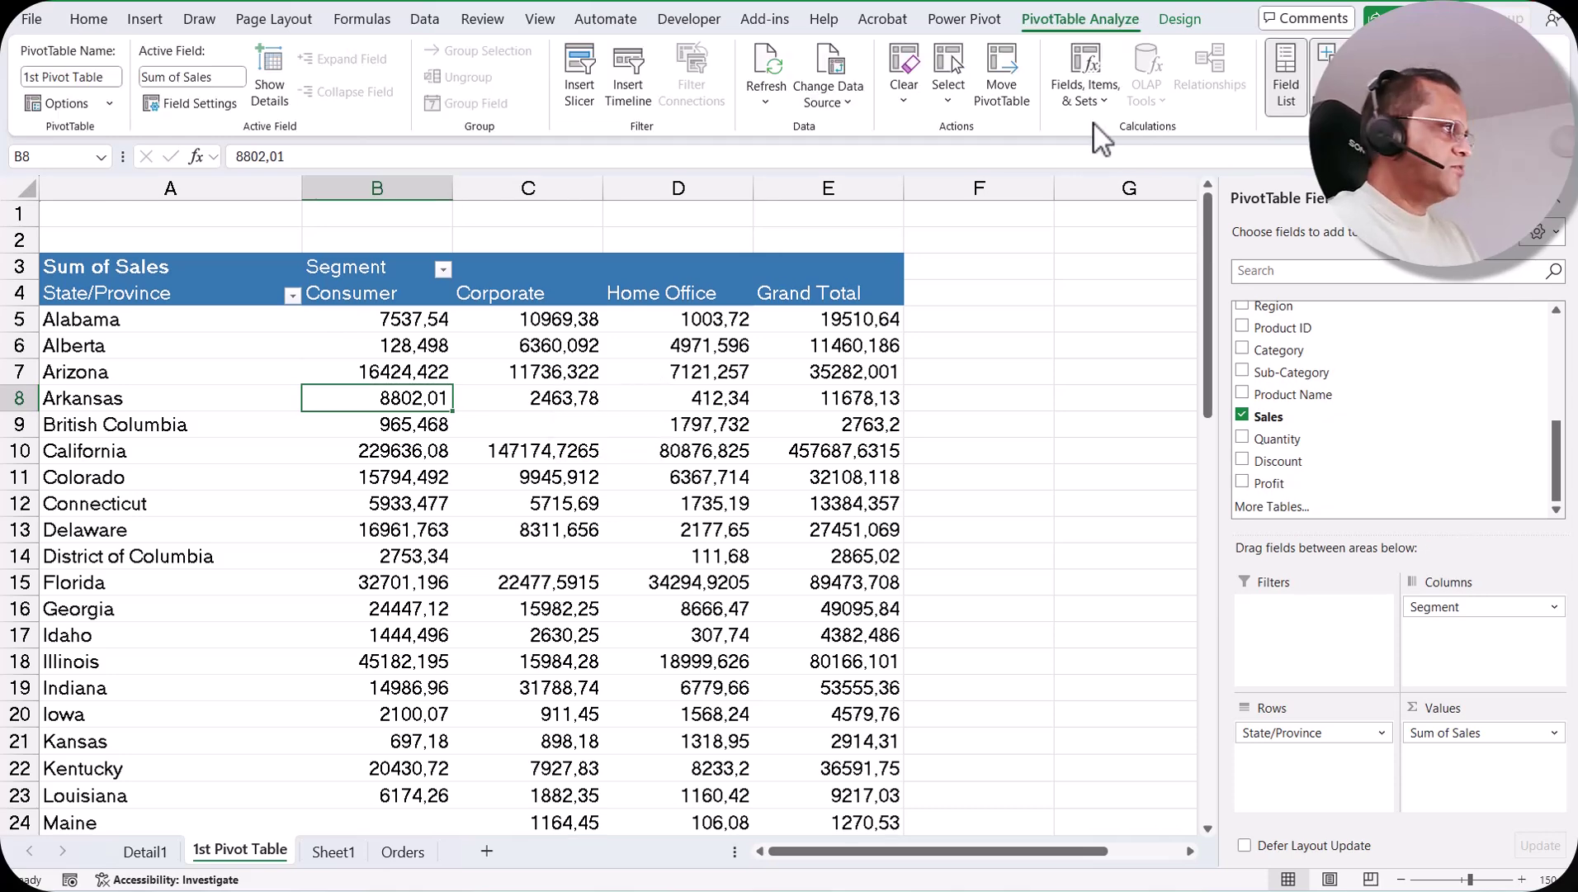
pyautogui.click(903, 79)
pyautogui.click(924, 137)
# Put Sub-Category in Rows and Sales in Values, giving a Grand Total of 2326536,354
pyautogui.click(464, 453)
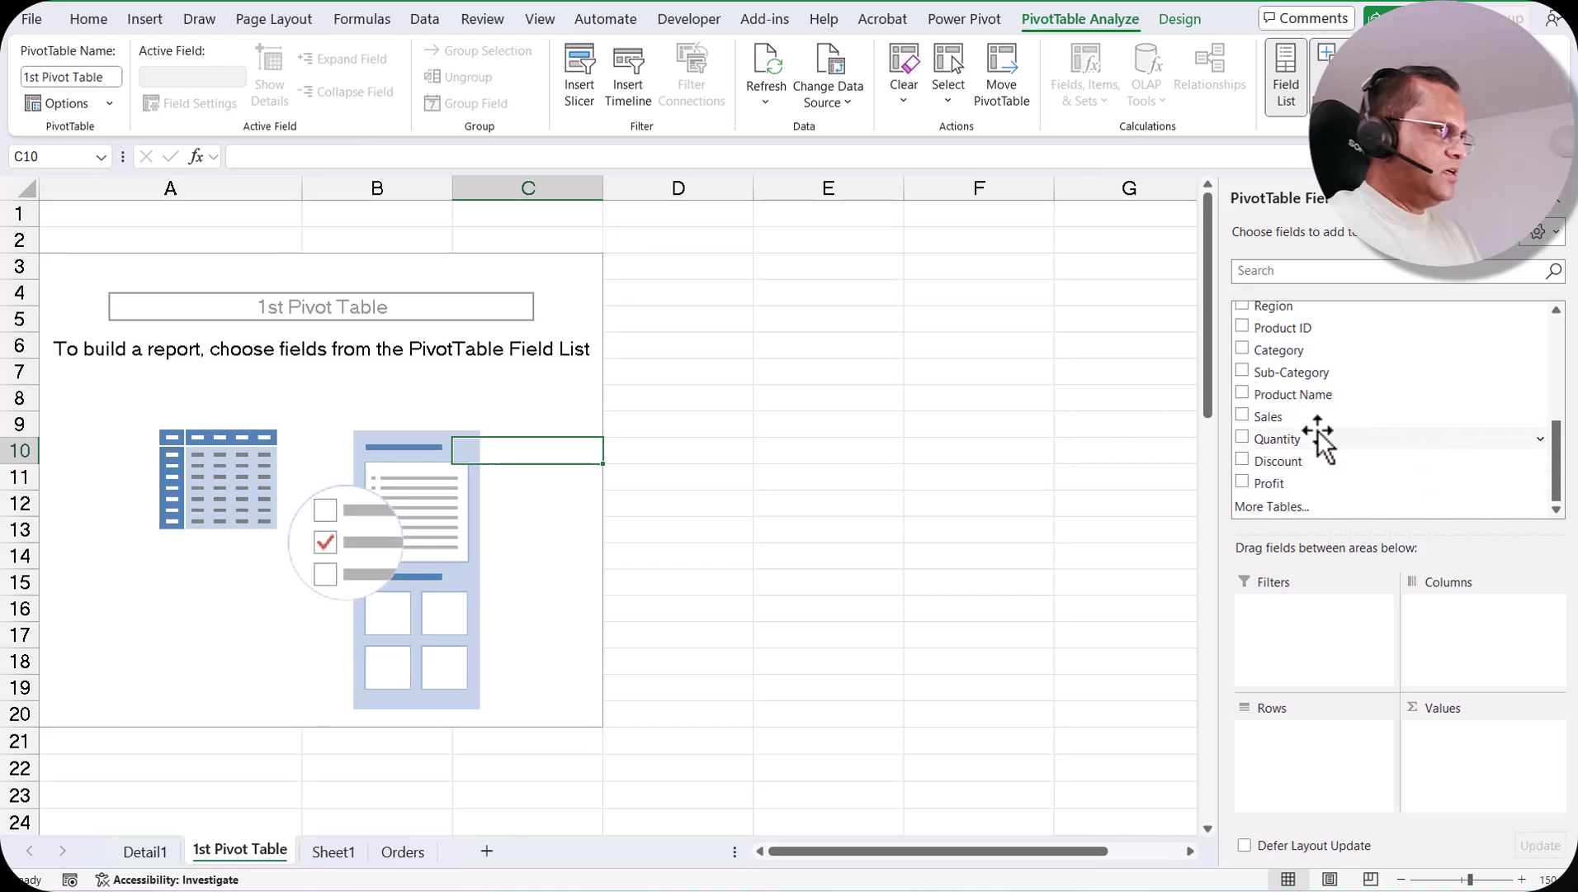
pyautogui.scroll(1, 1317, 434)
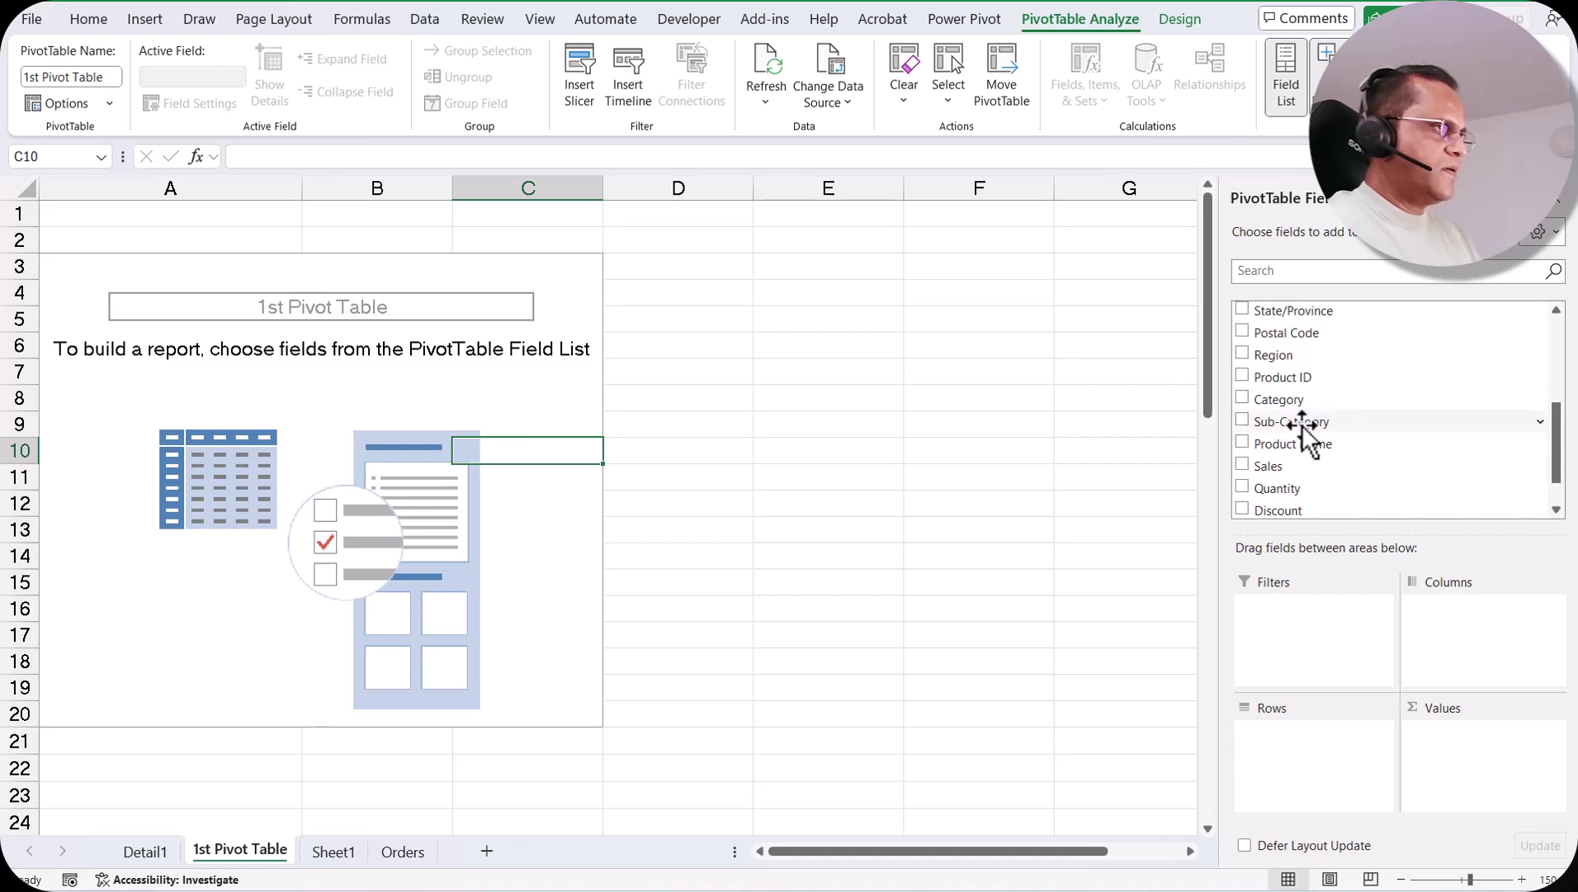
pyautogui.moveTo(1302, 425); pyautogui.dragTo(1289, 743)
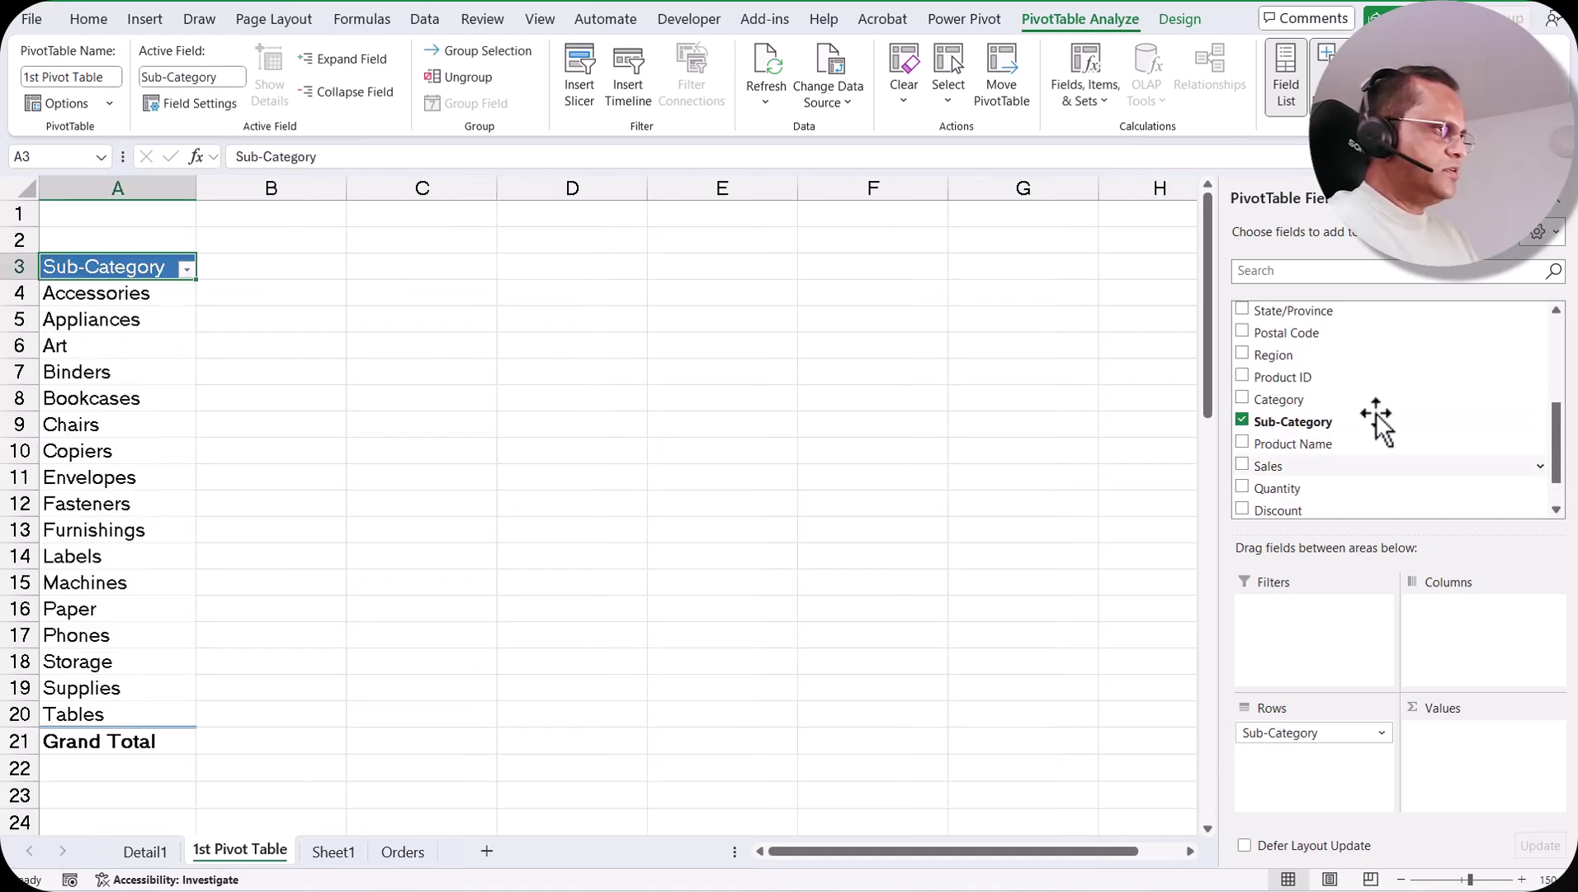
pyautogui.scroll(-1, 1337, 469)
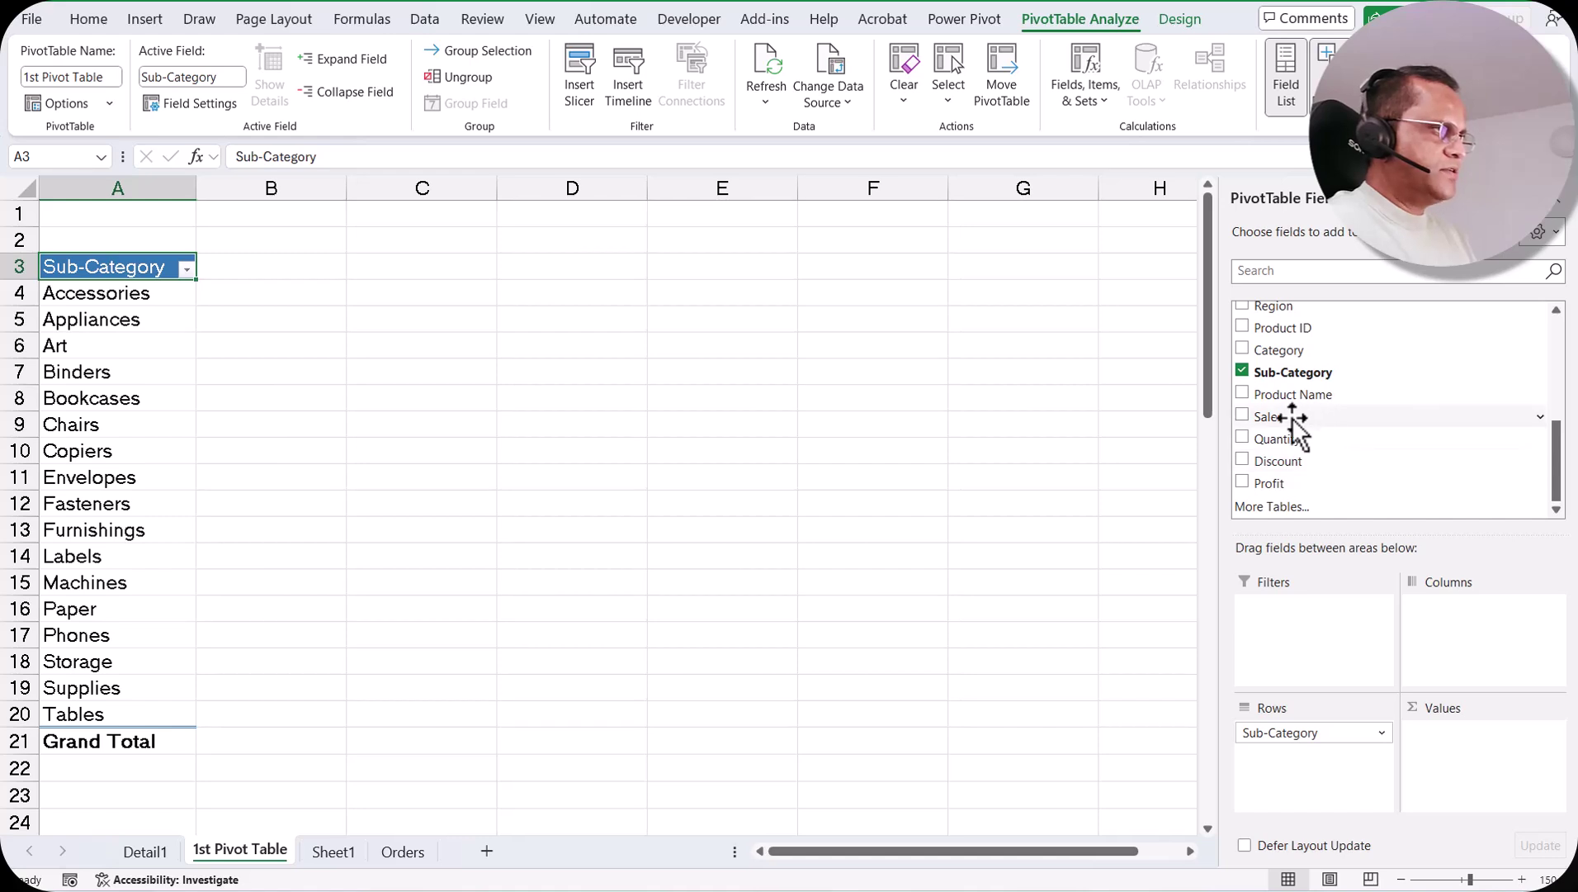
pyautogui.moveTo(1296, 425); pyautogui.dragTo(1457, 747)
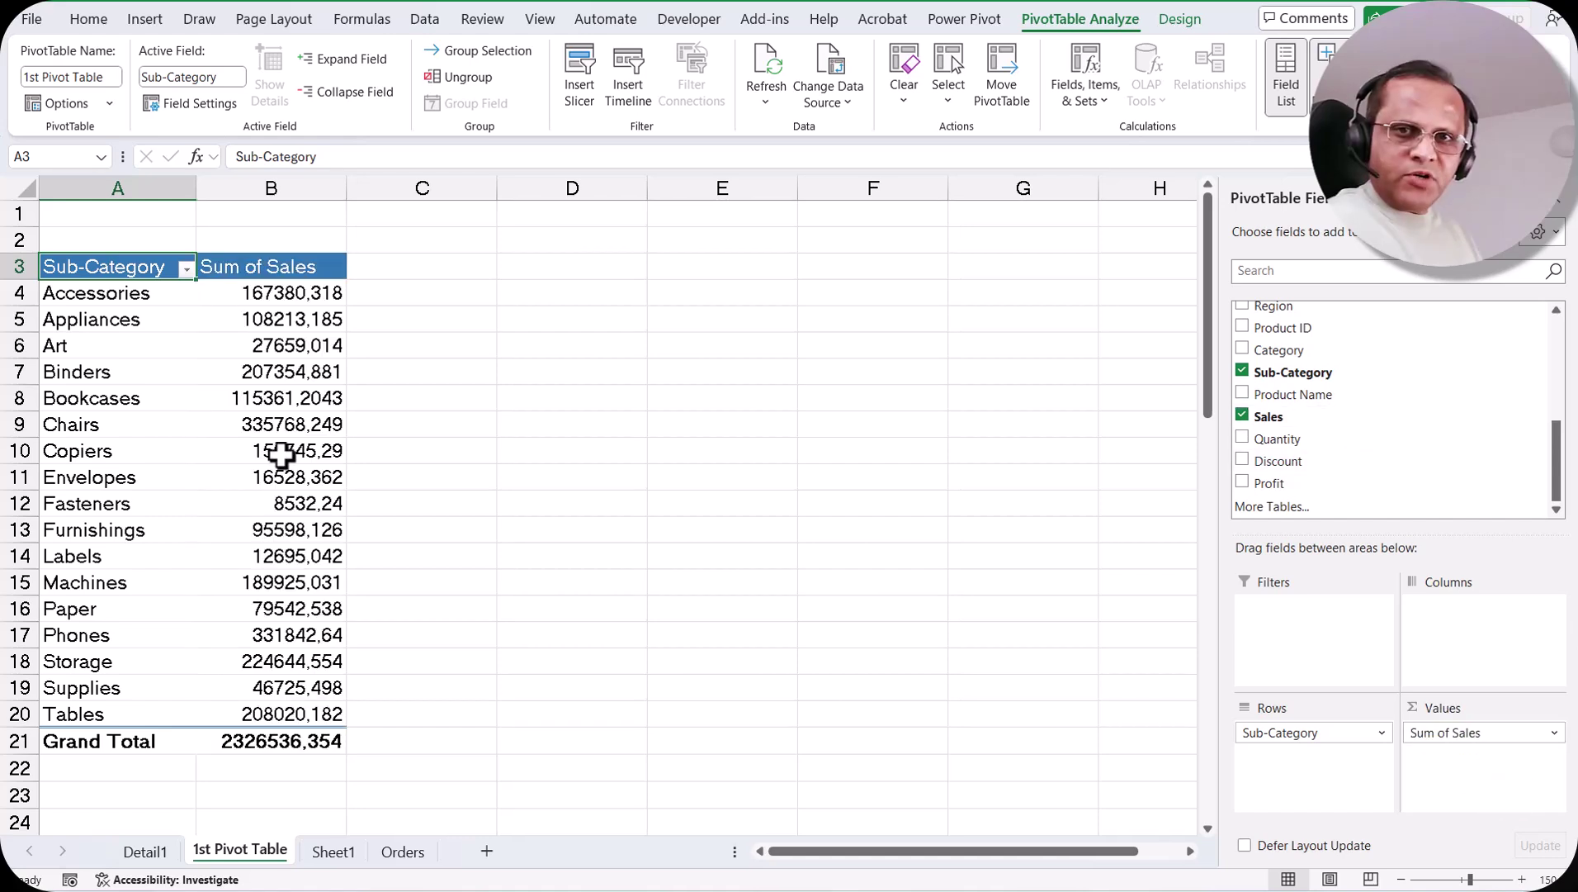
pyautogui.moveTo(281, 454)
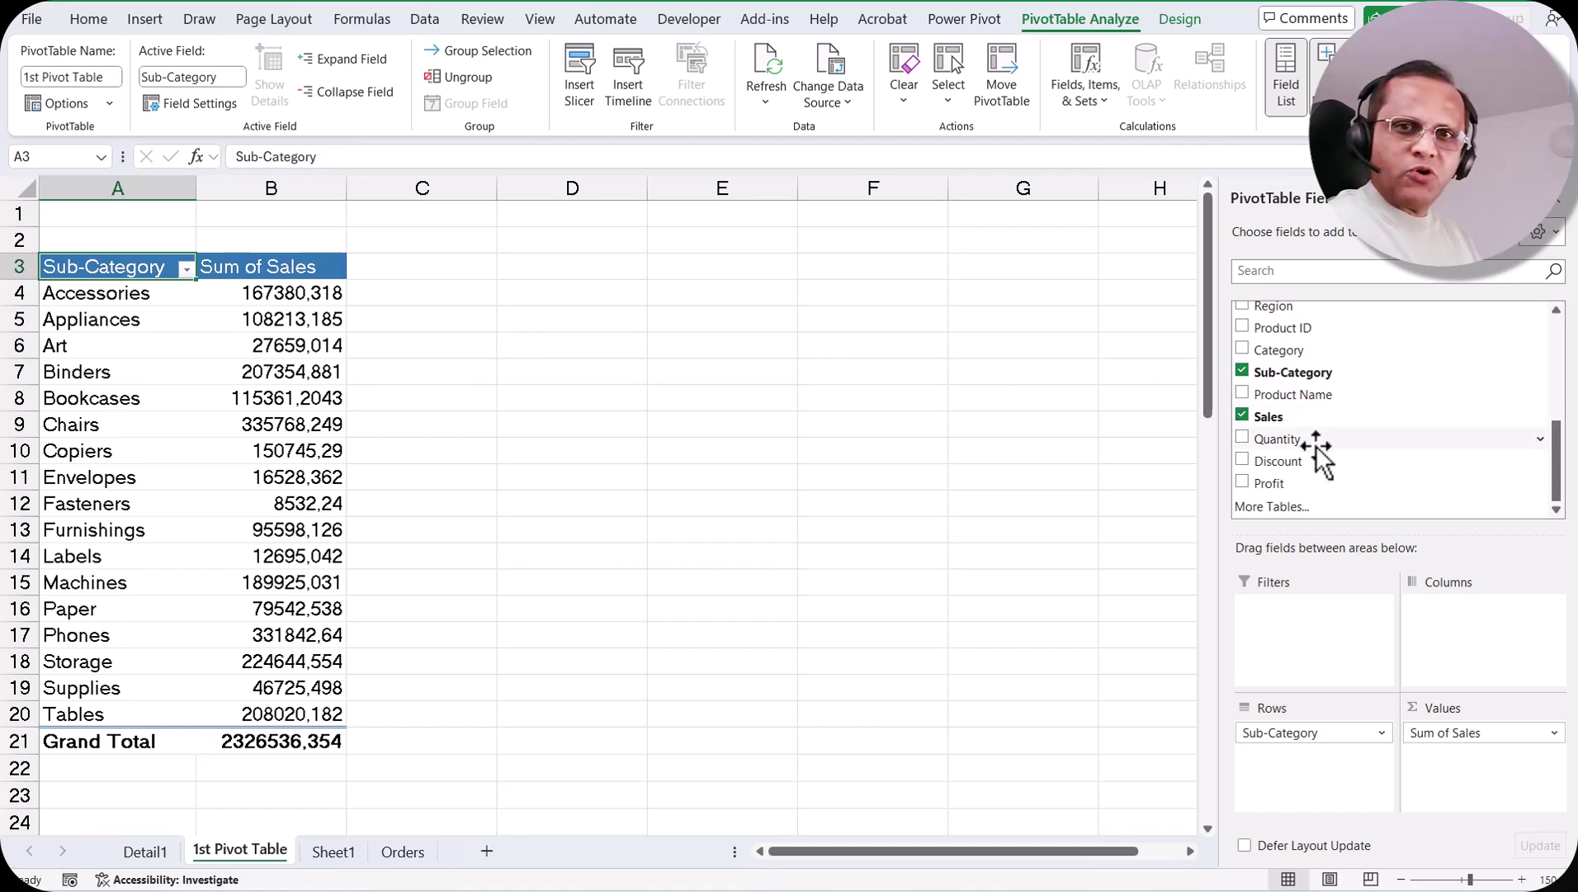
pyautogui.click(324, 294)
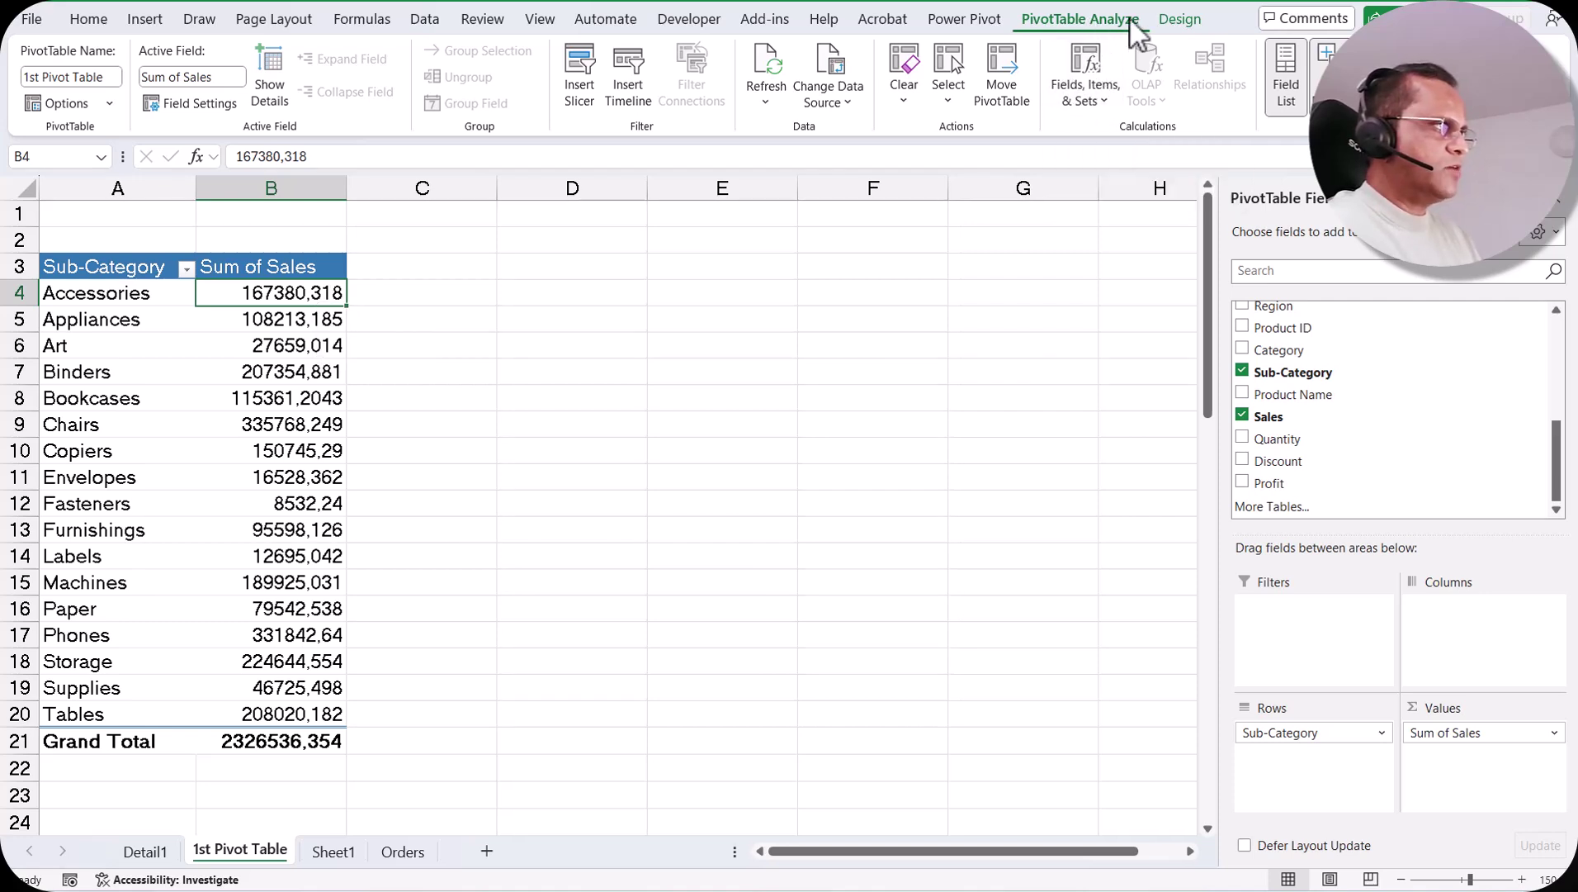
# Start a new calculated field and name it Price
pyautogui.click(1106, 102)
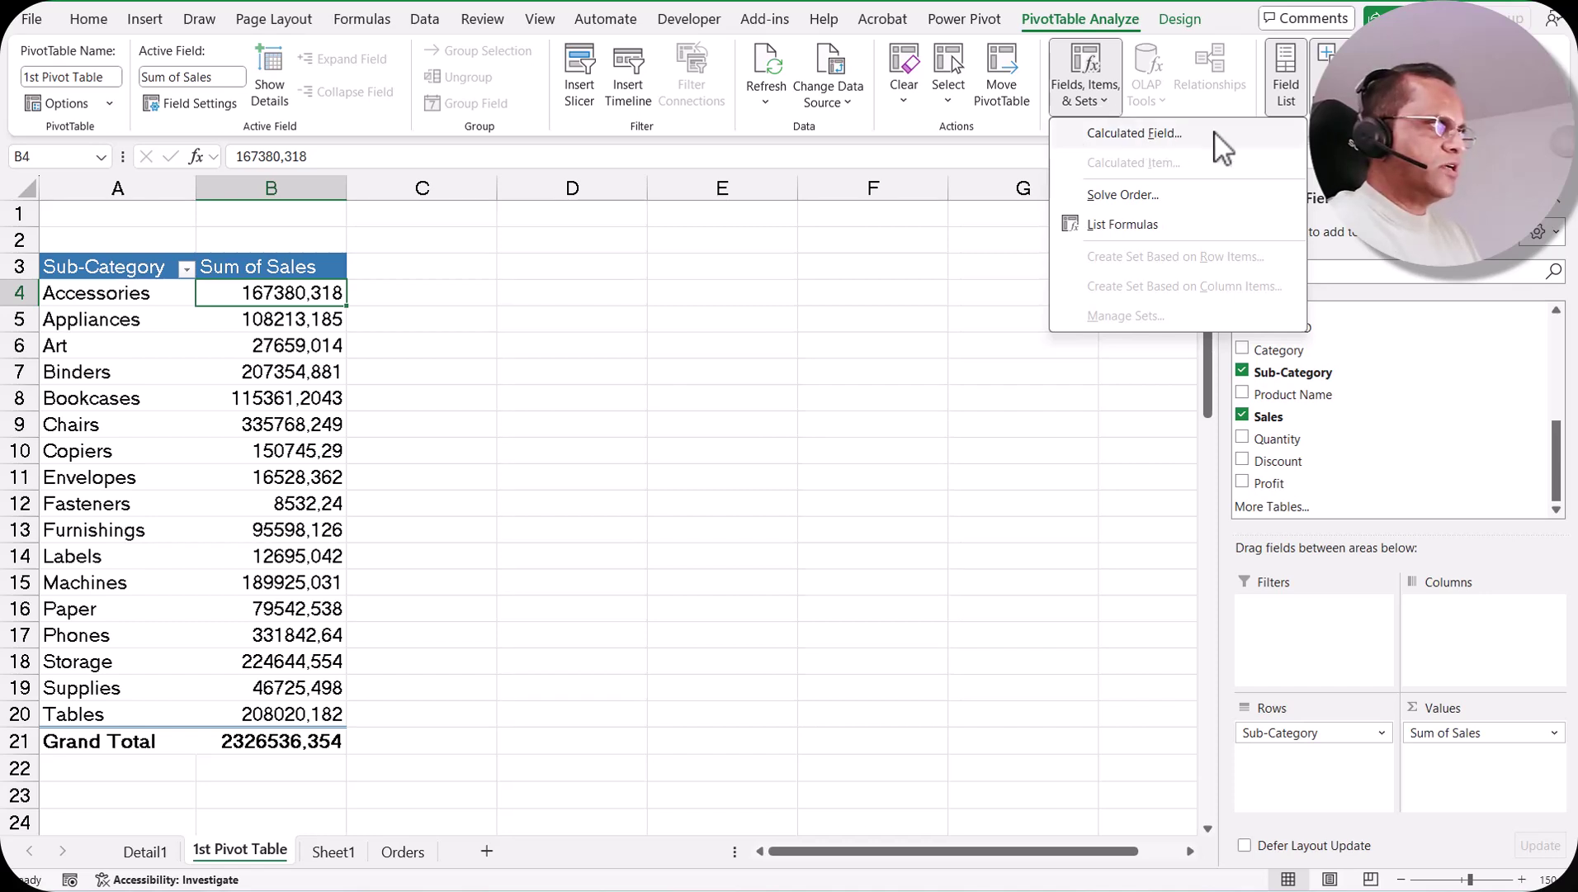
pyautogui.click(1194, 133)
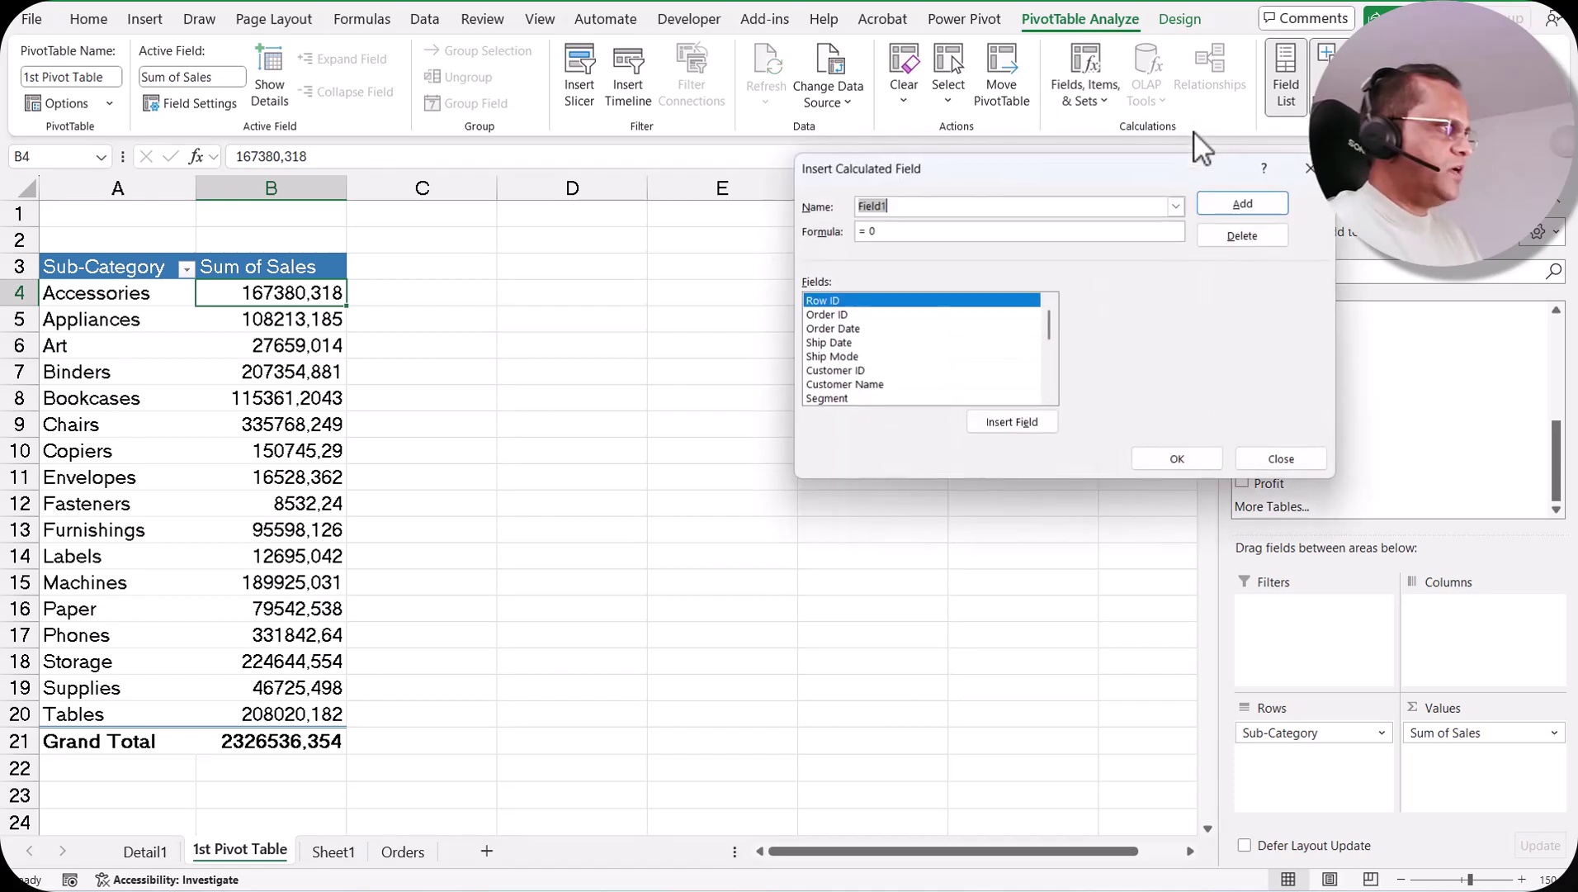
pyautogui.moveTo(999, 162); pyautogui.dragTo(787, 279)
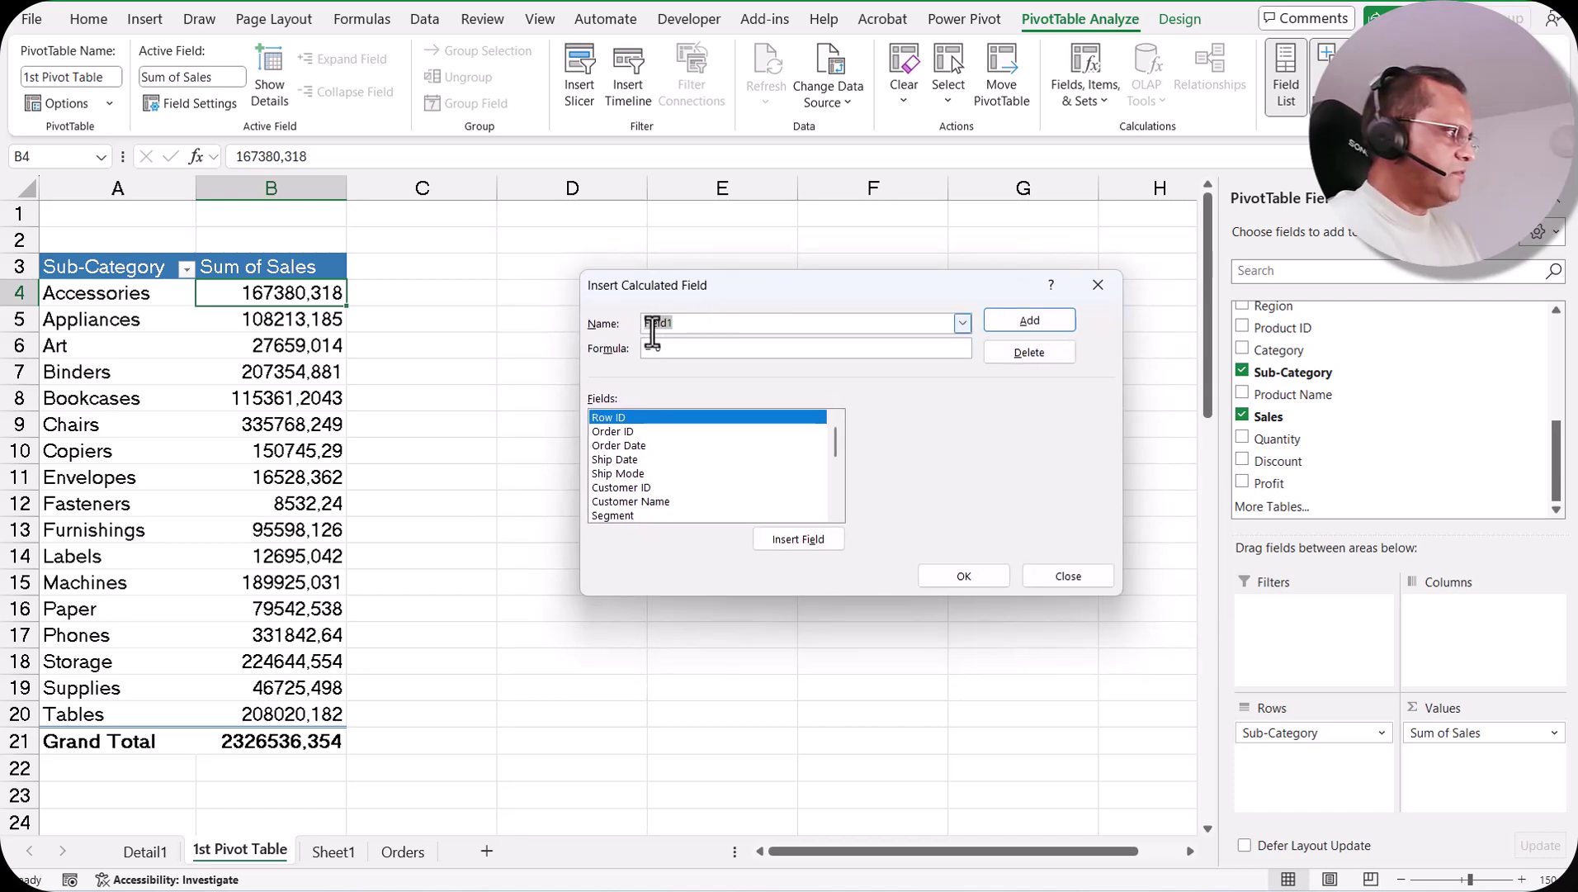
pyautogui.click(733, 323)
pyautogui.press('BackSpace')
pyautogui.press('BackSpace')
pyautogui.press('BackSpace')
pyautogui.press('BackSpace')
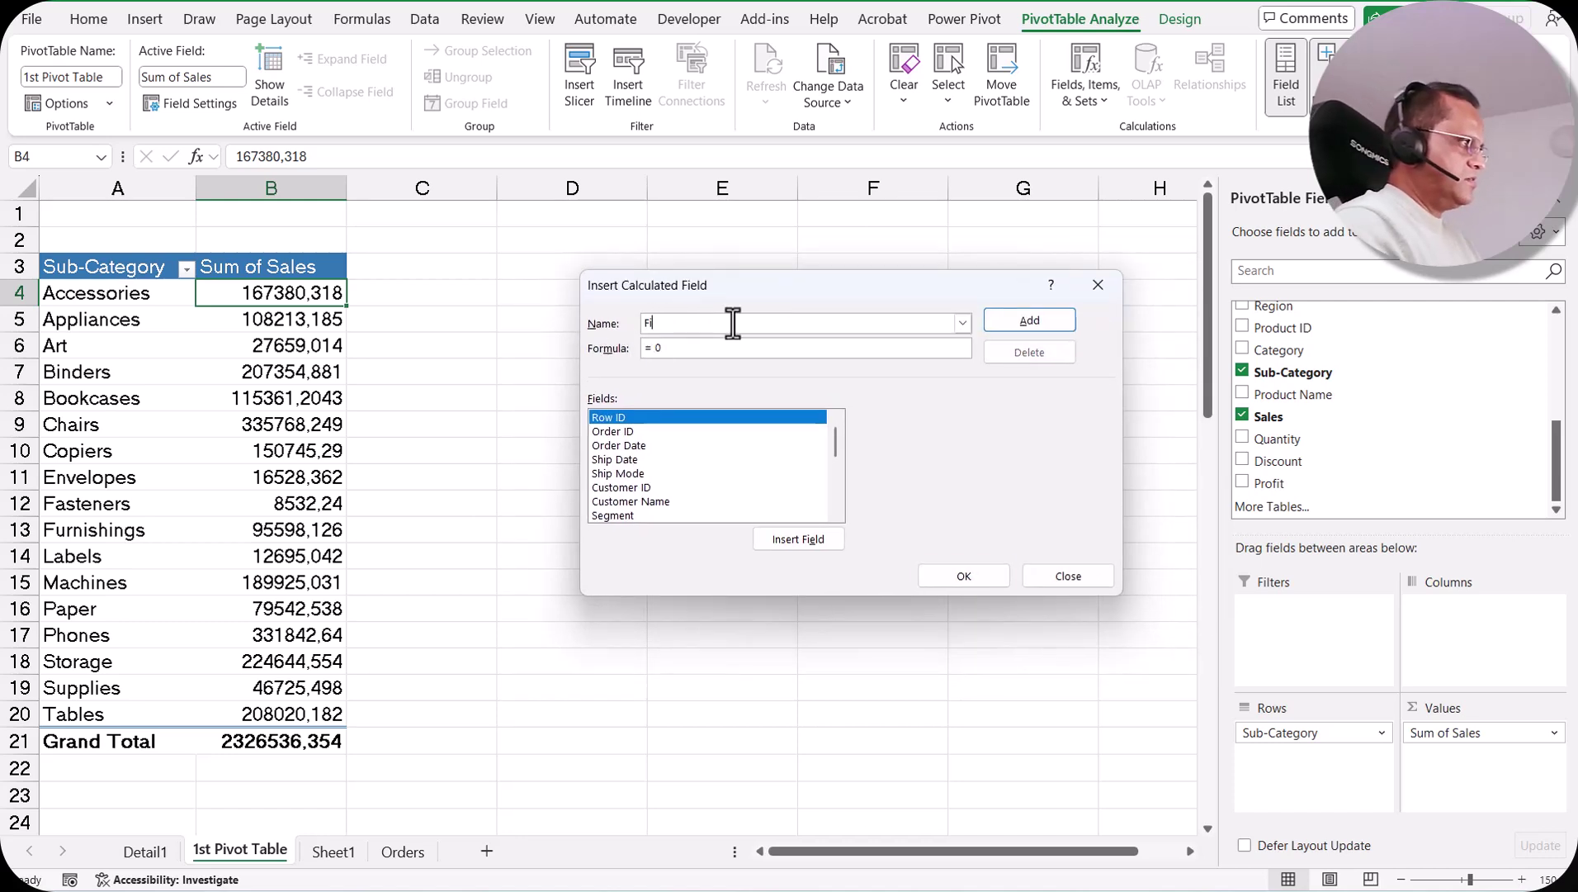
pyautogui.press('BackSpace')
pyautogui.press('BackSpace')
pyautogui.write('Price')
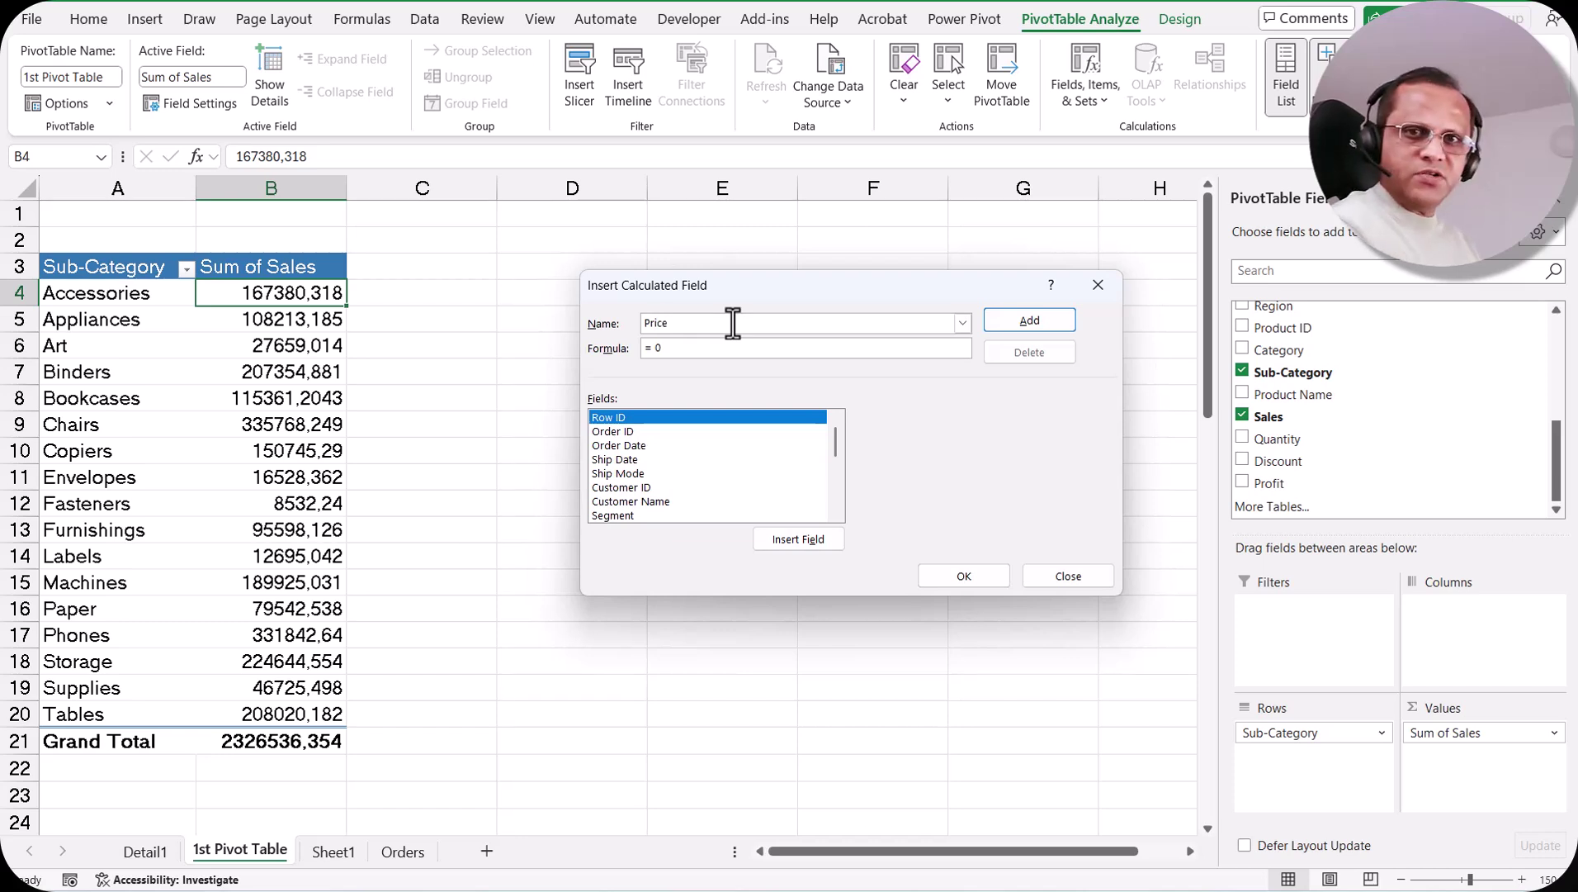
# Set the Price formula to =Sales/Quantity and add the field
pyautogui.click(686, 351)
pyautogui.press('BackSpace')
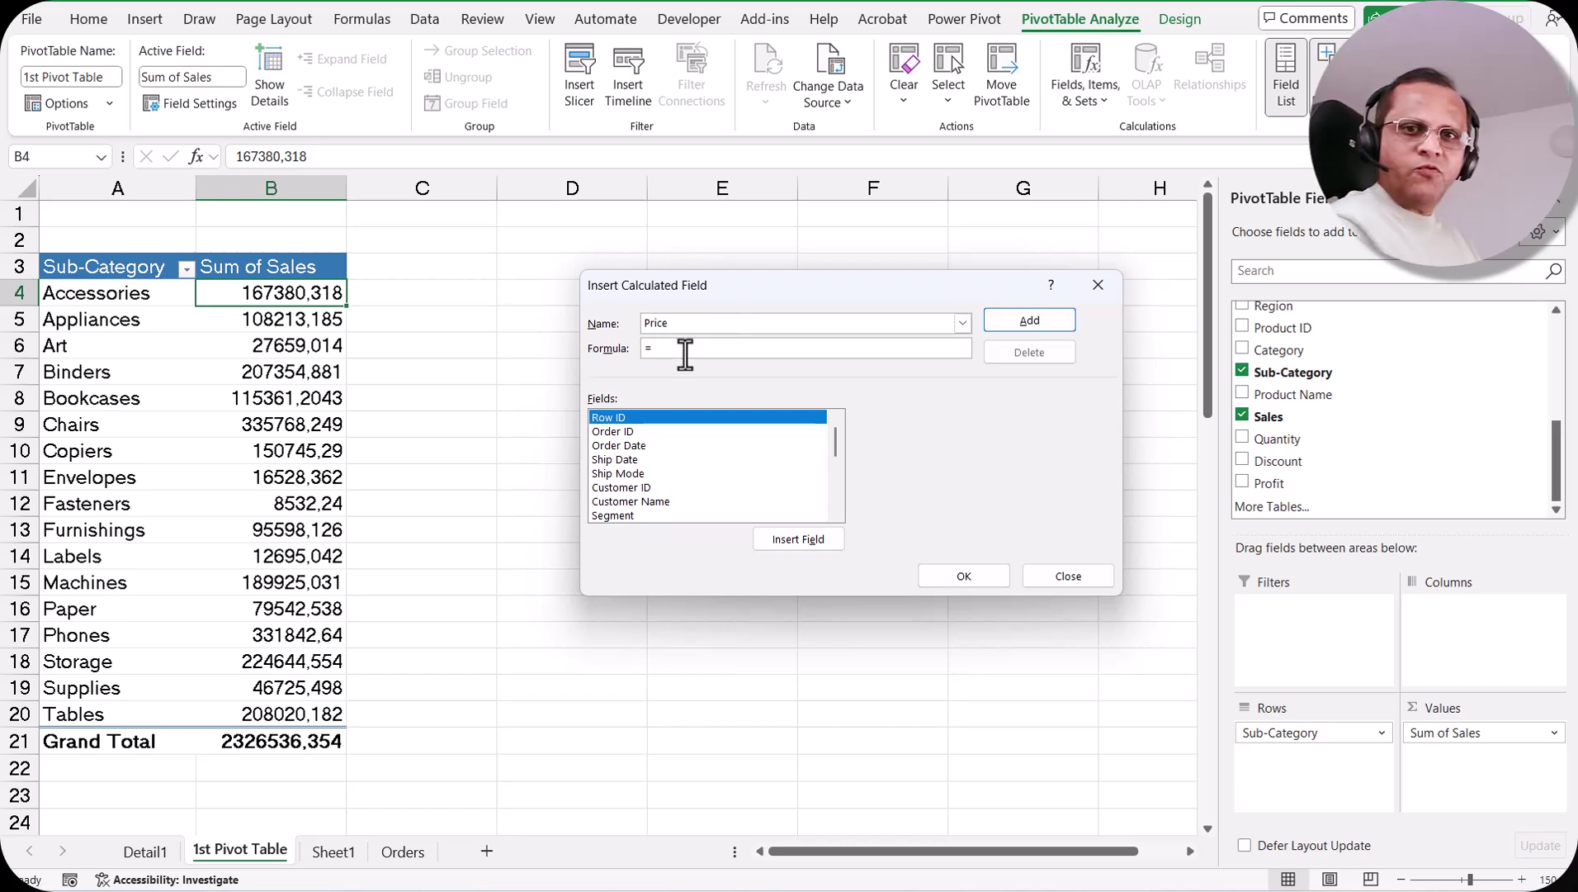
pyautogui.scroll(-4, 607, 491)
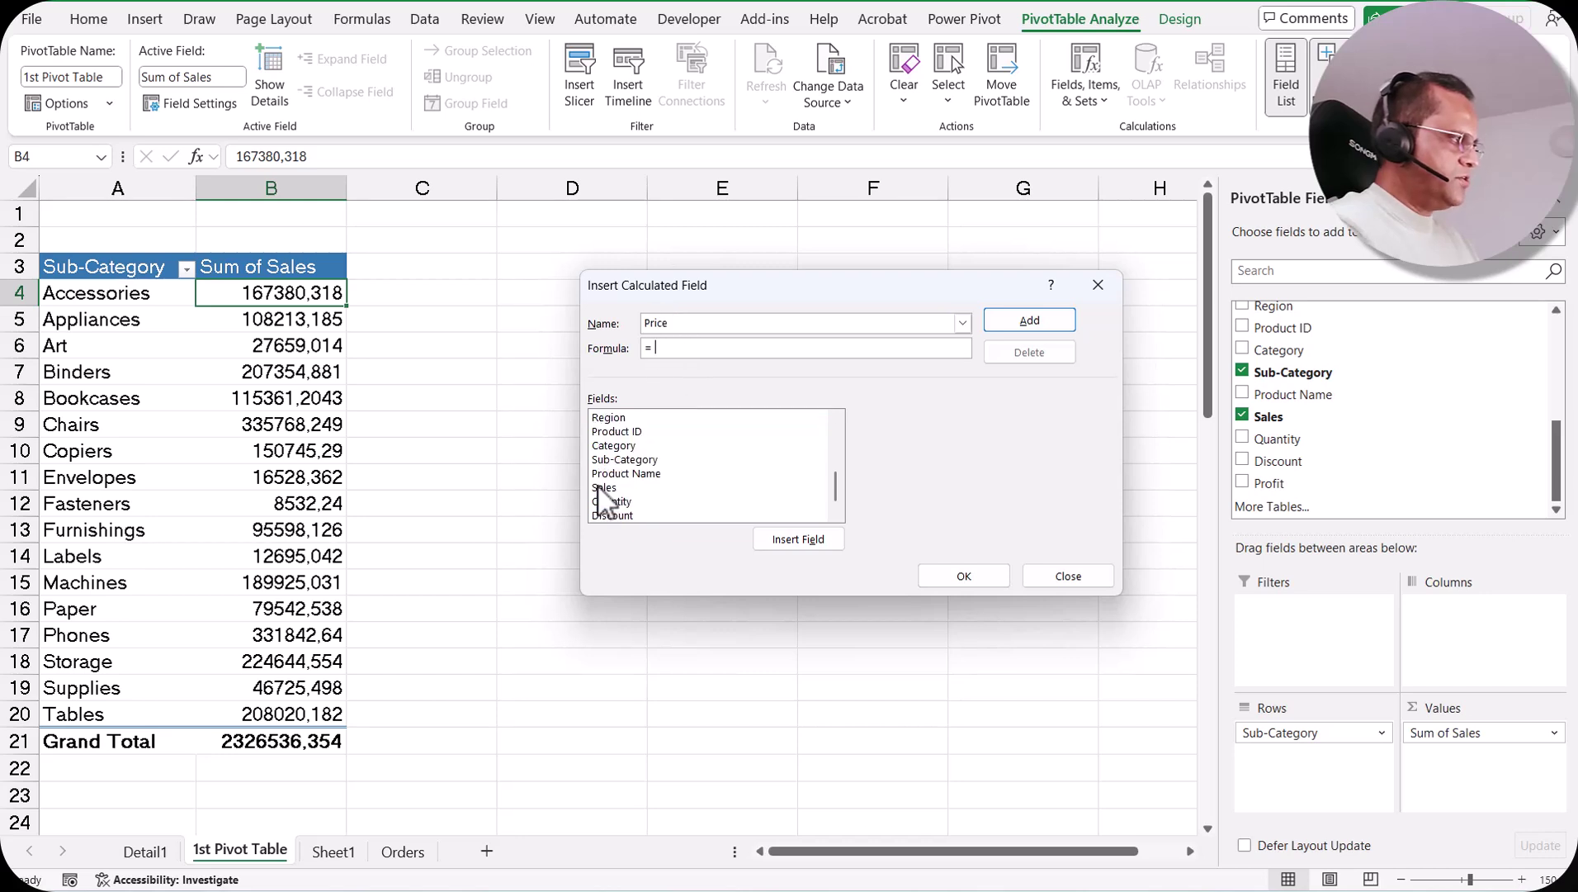
pyautogui.doubleClick(610, 487)
pyautogui.write('/')
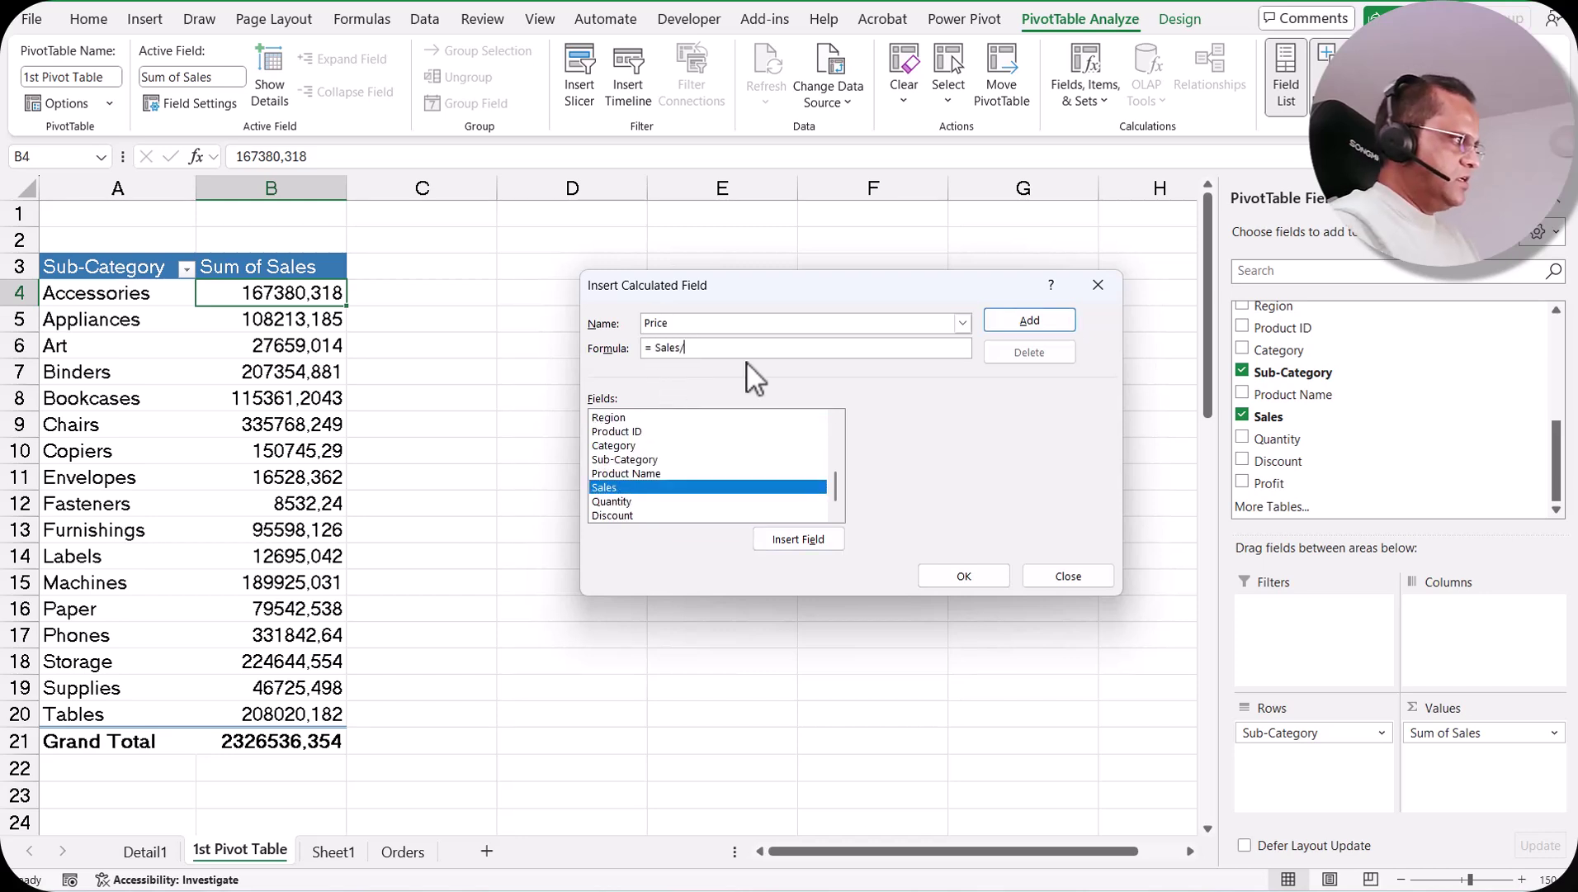
pyautogui.doubleClick(616, 503)
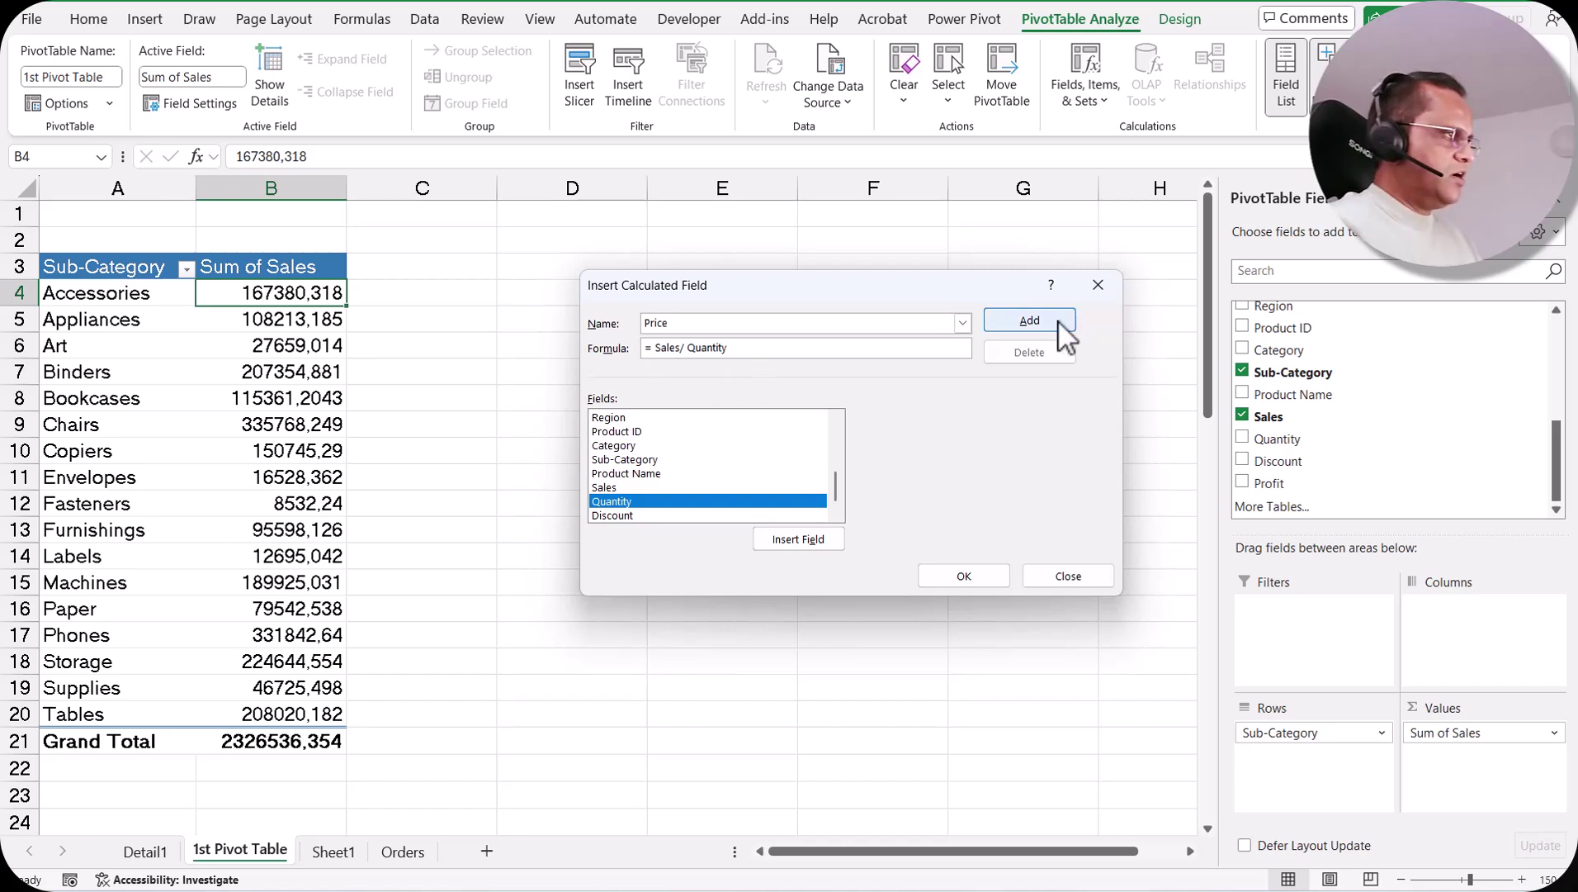
pyautogui.click(1017, 329)
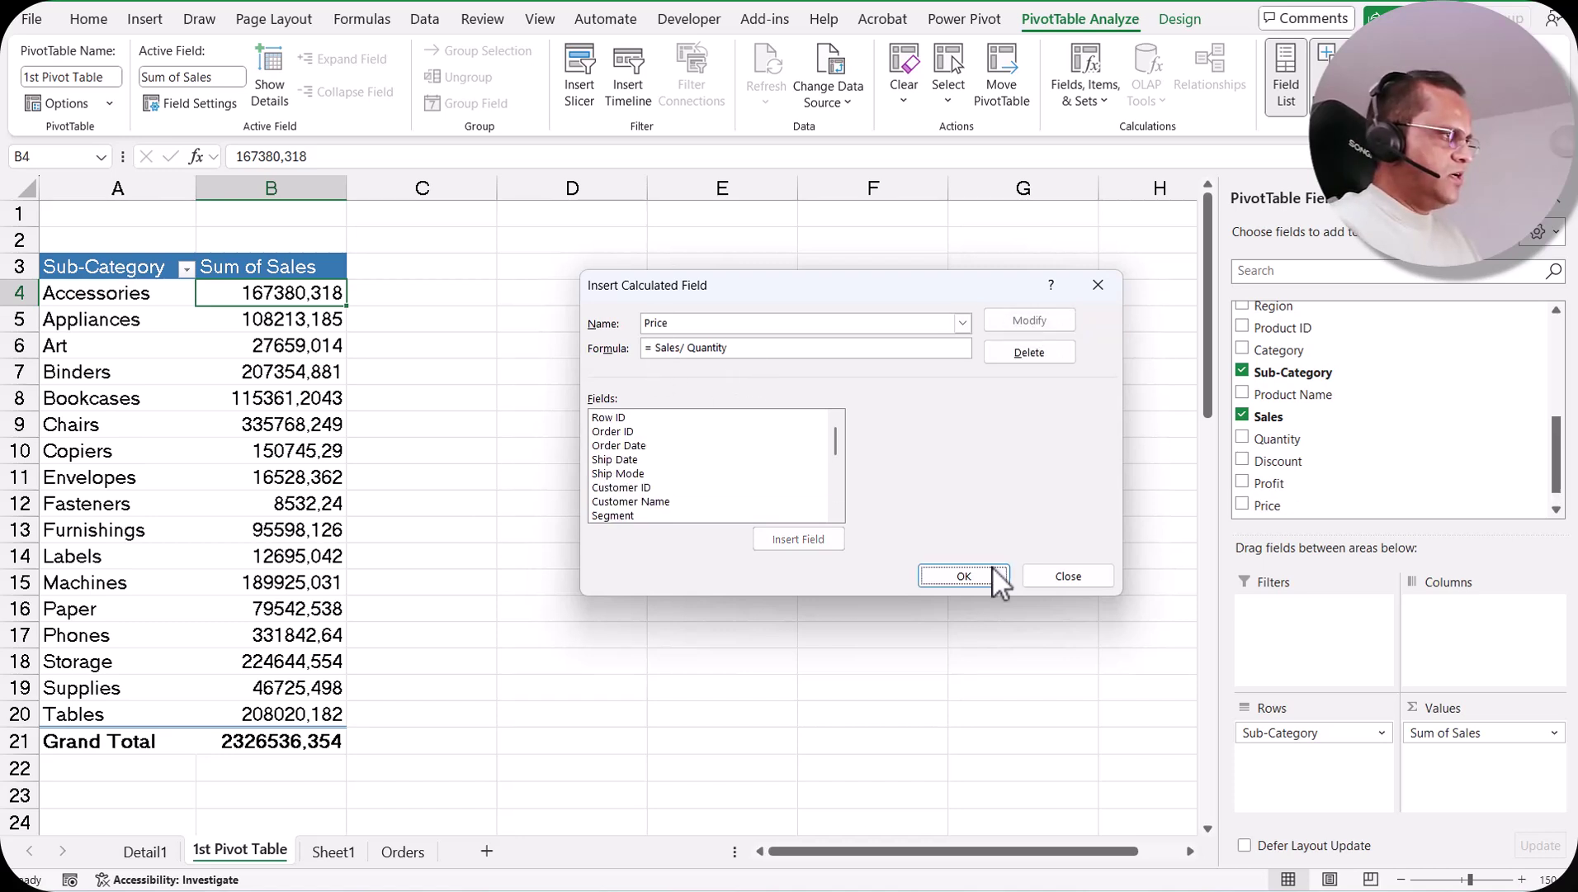
# Add Sum of Price to the pivot and format it as Number with 2 decimals (Accessories 56,24)
pyautogui.click(982, 576)
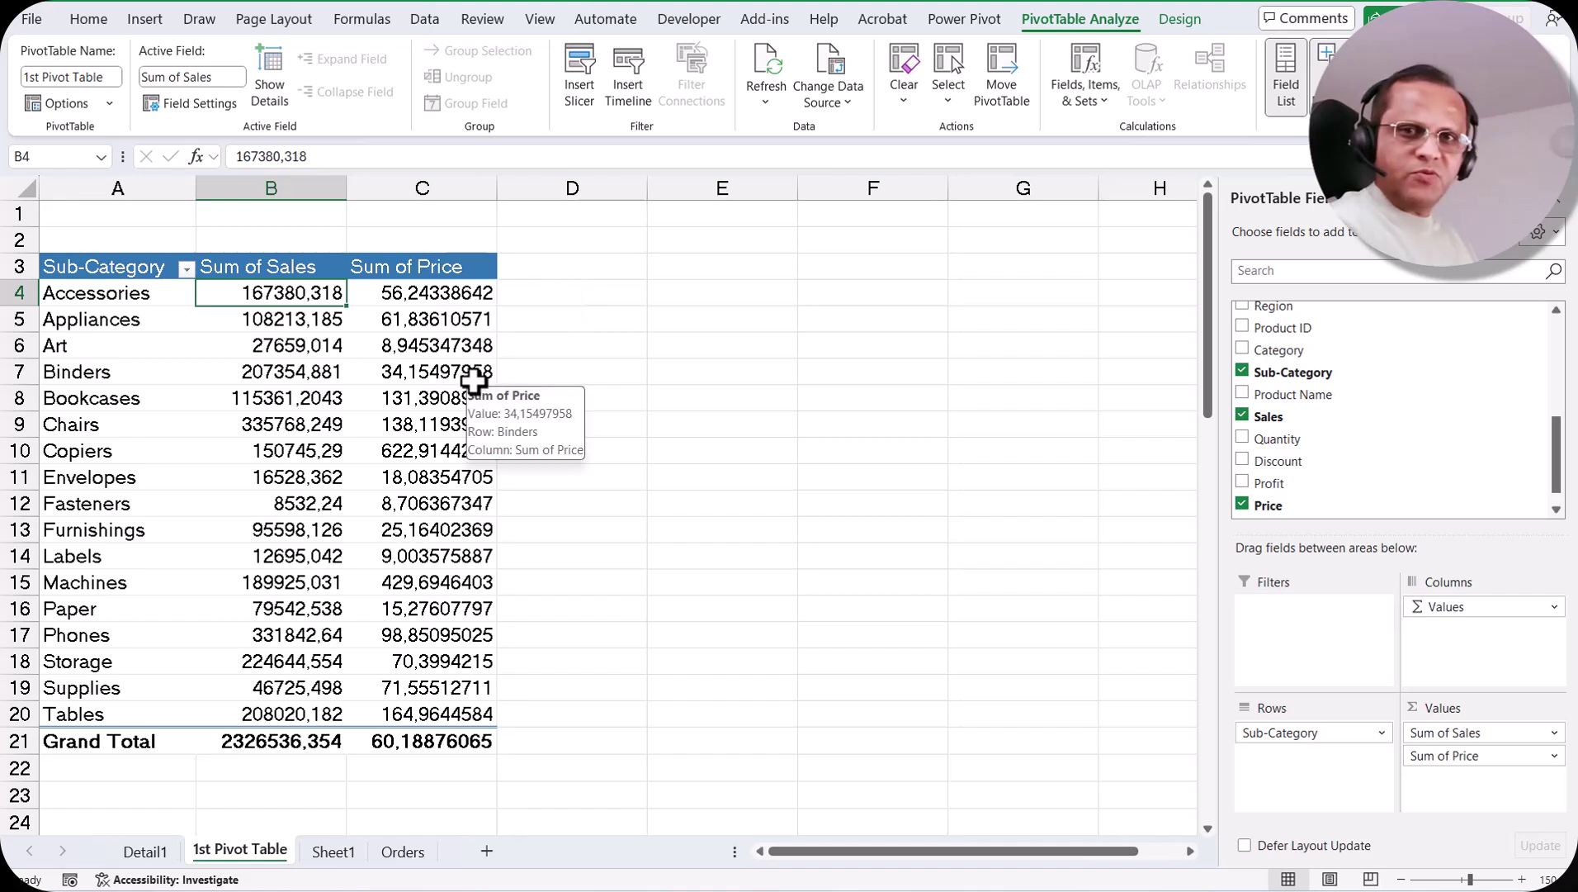
pyautogui.press('Right')
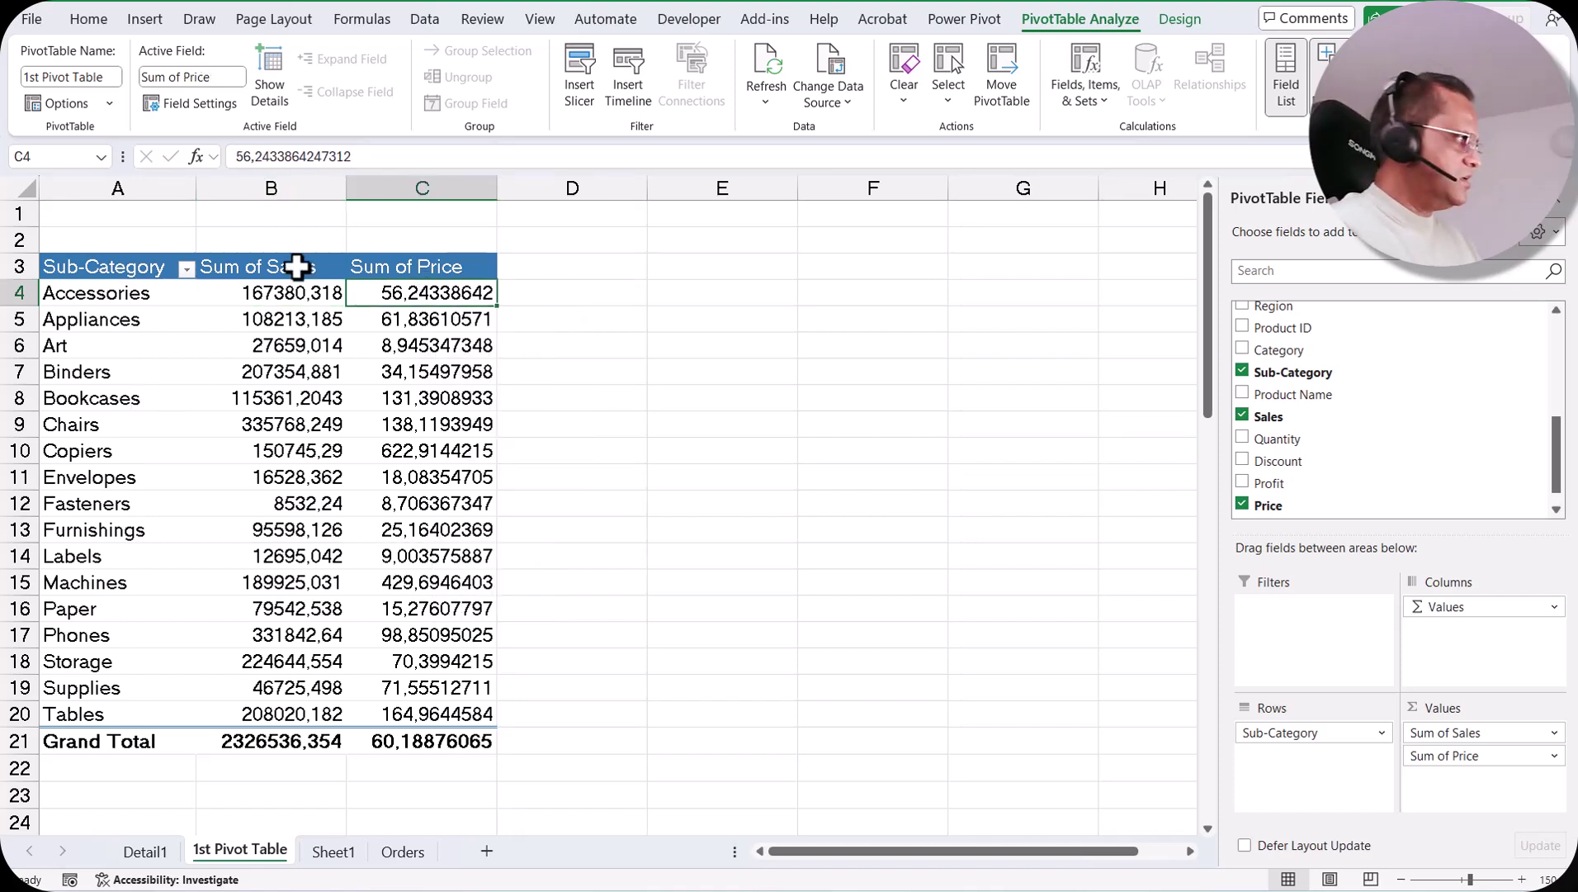
pyautogui.rightClick(415, 291)
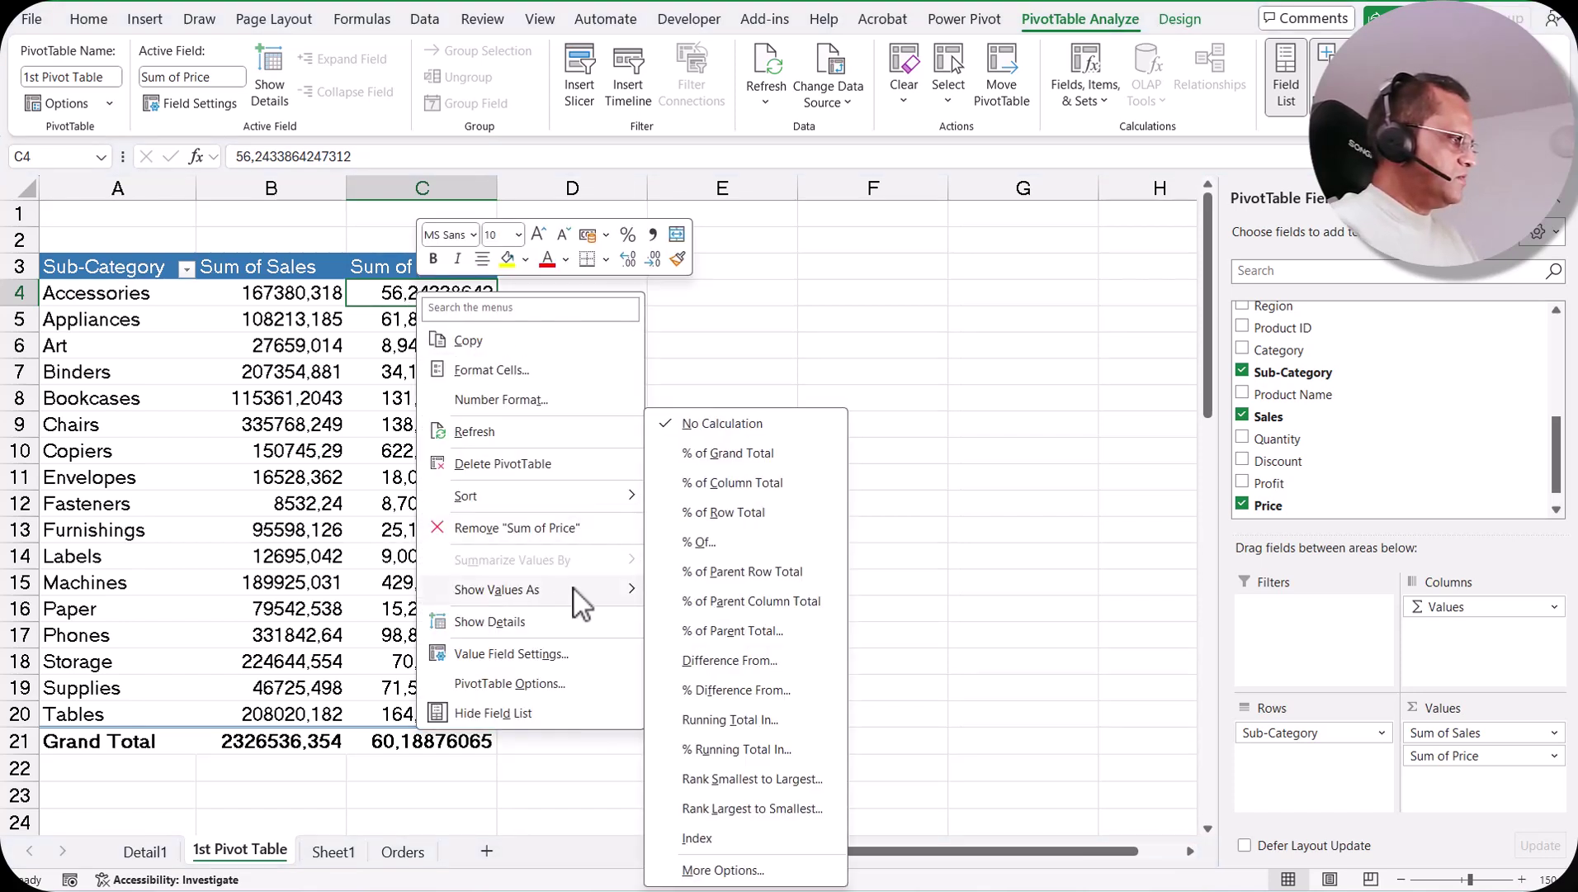
pyautogui.click(523, 407)
pyautogui.click(307, 245)
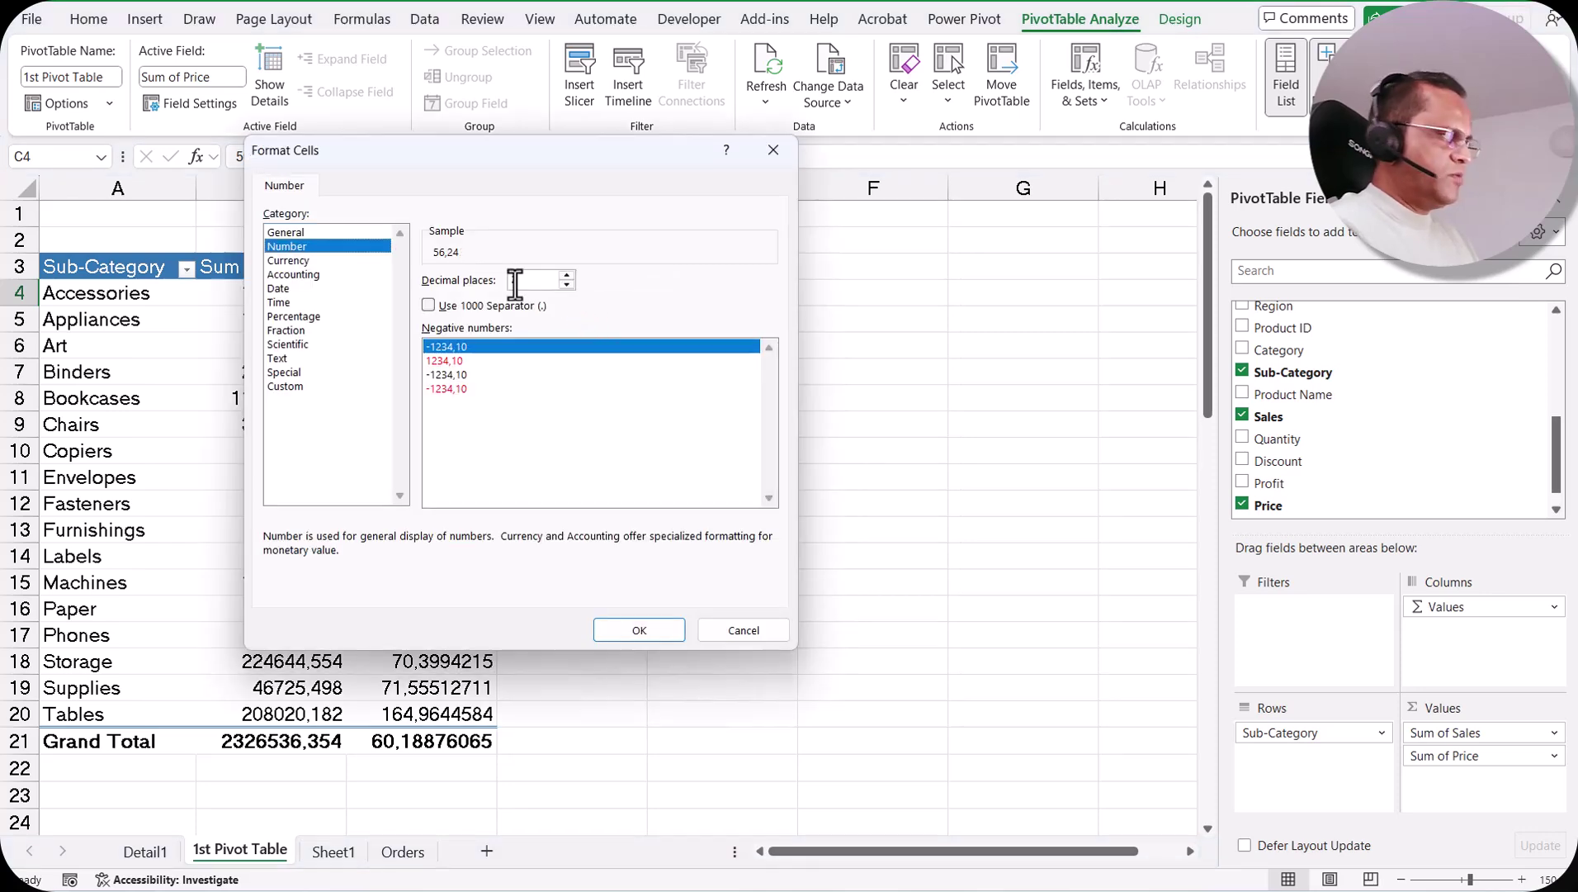
pyautogui.click(644, 632)
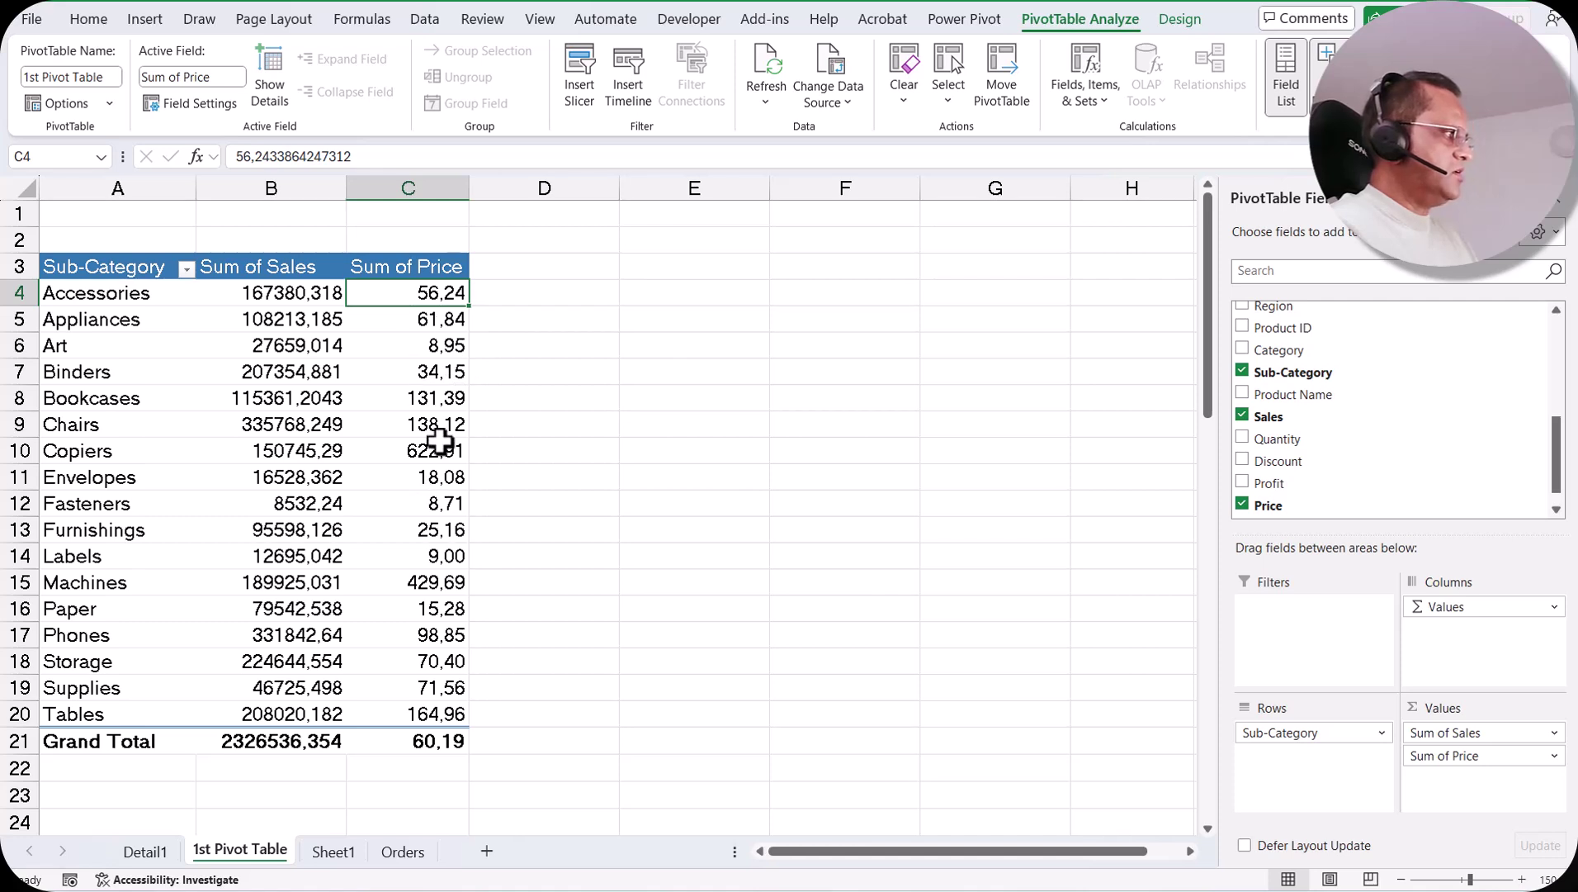
pyautogui.scroll(-1, 1403, 485)
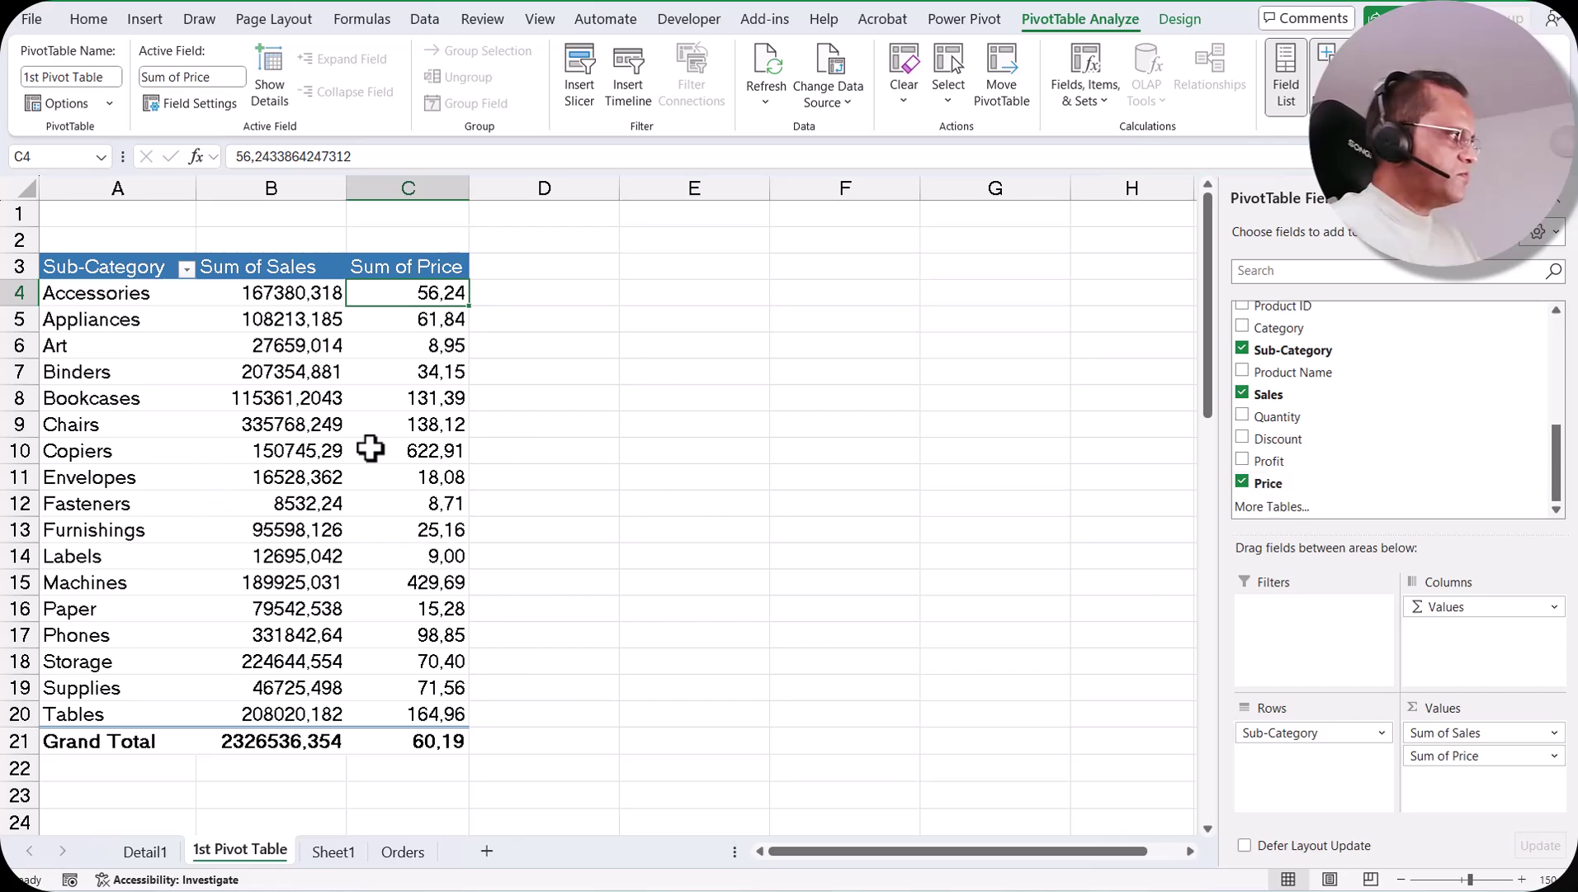
pyautogui.moveTo(370, 449)
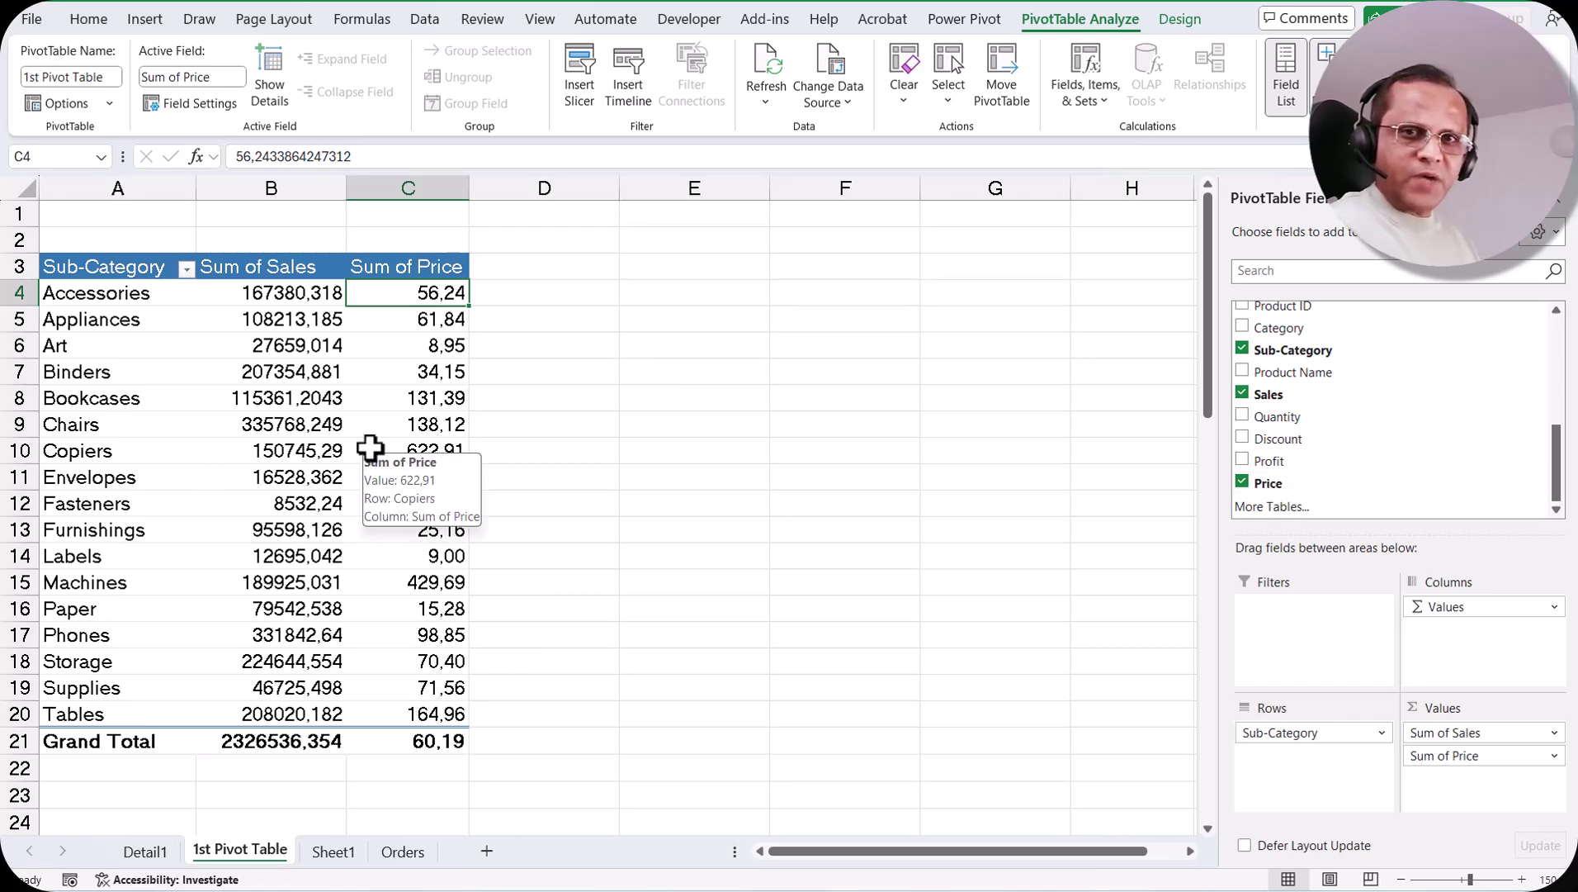
pyautogui.click(402, 851)
pyautogui.click(334, 851)
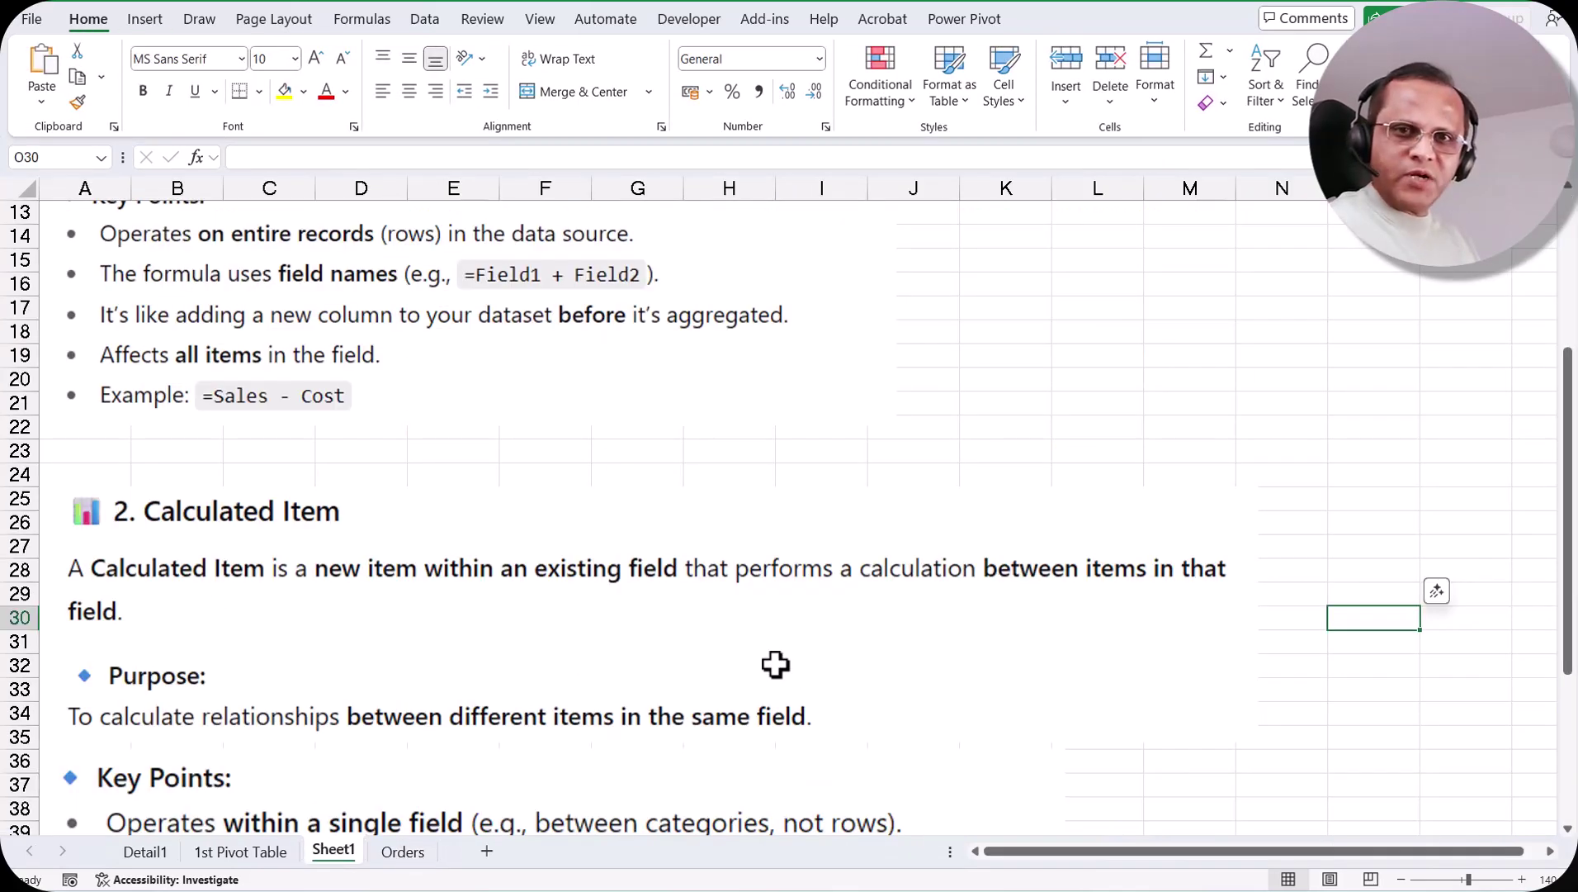
pyautogui.scroll(-2, 776, 664)
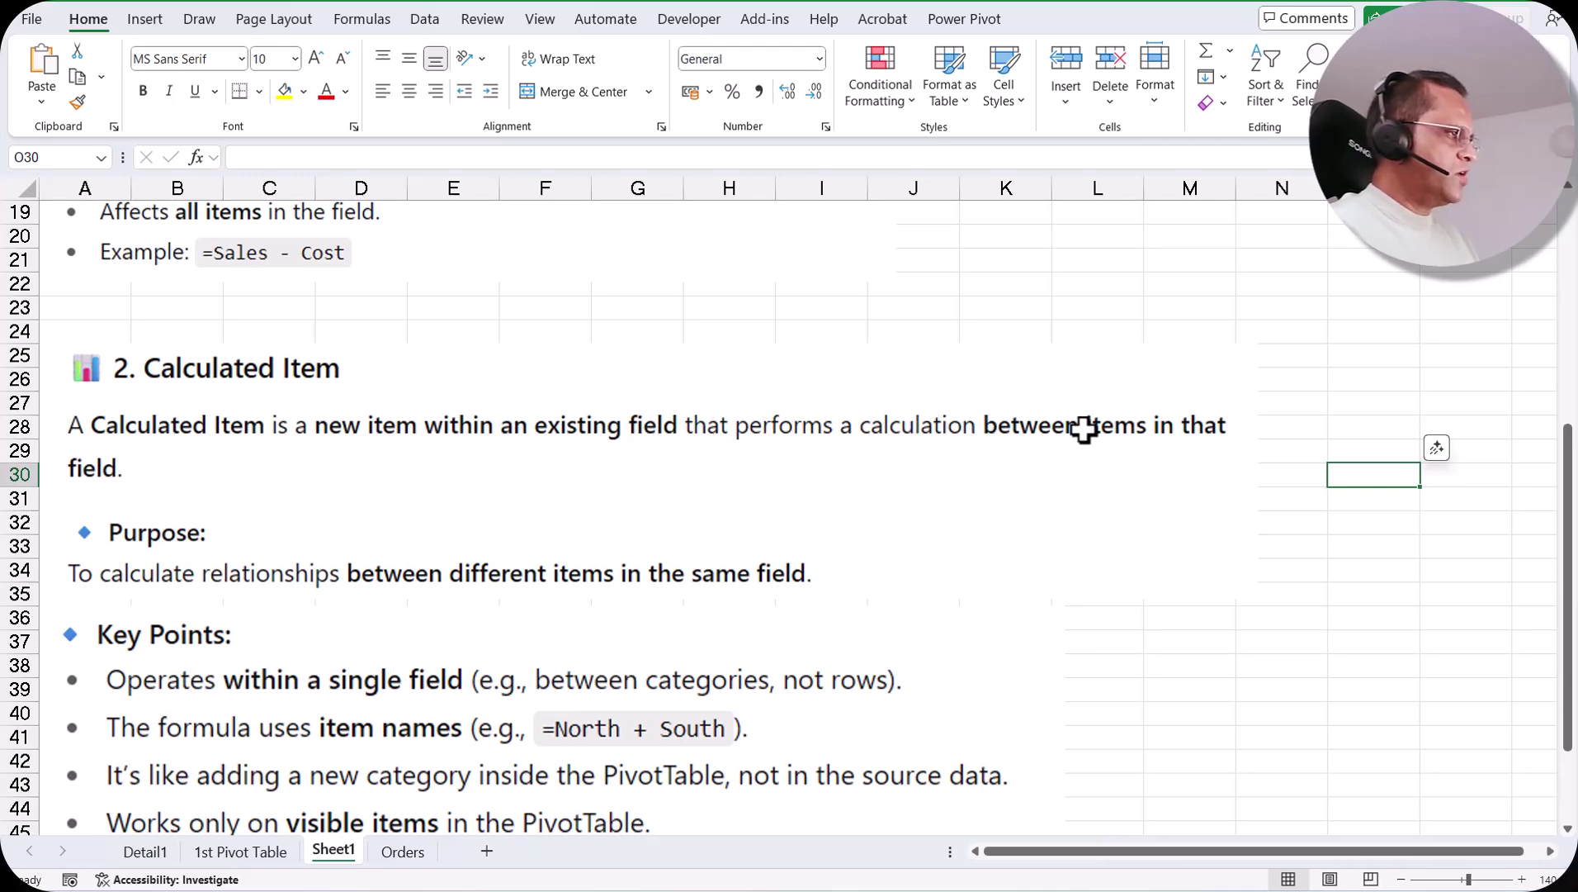
pyautogui.scroll(-1, 239, 547)
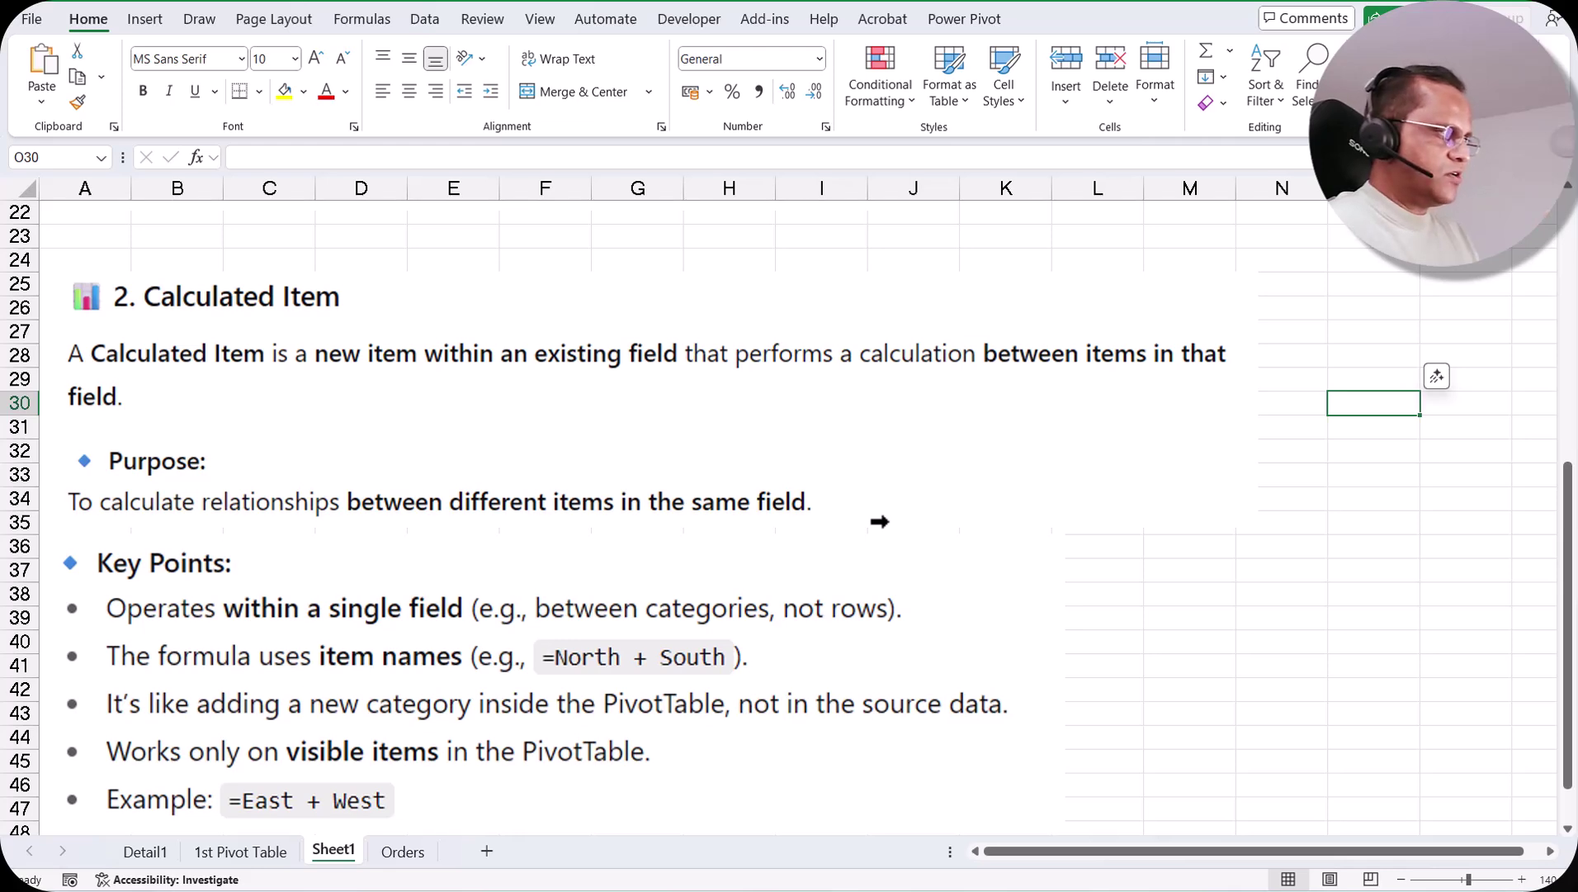
pyautogui.scroll(-1, 570, 570)
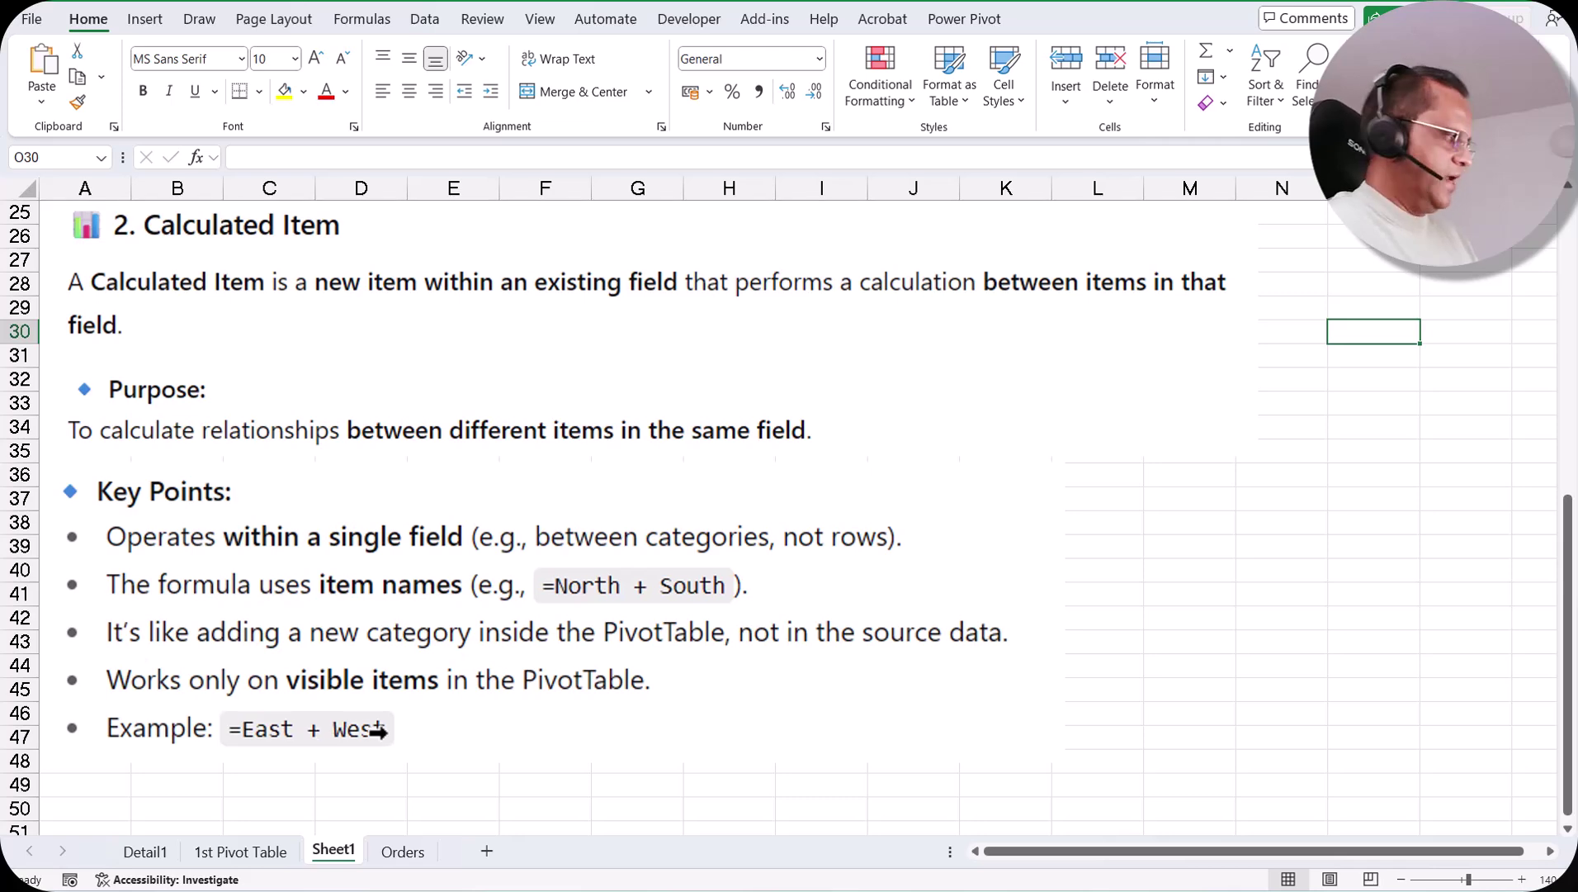
# Remove Sum of Price and add Region as columns Central, East, South and West
pyautogui.click(262, 857)
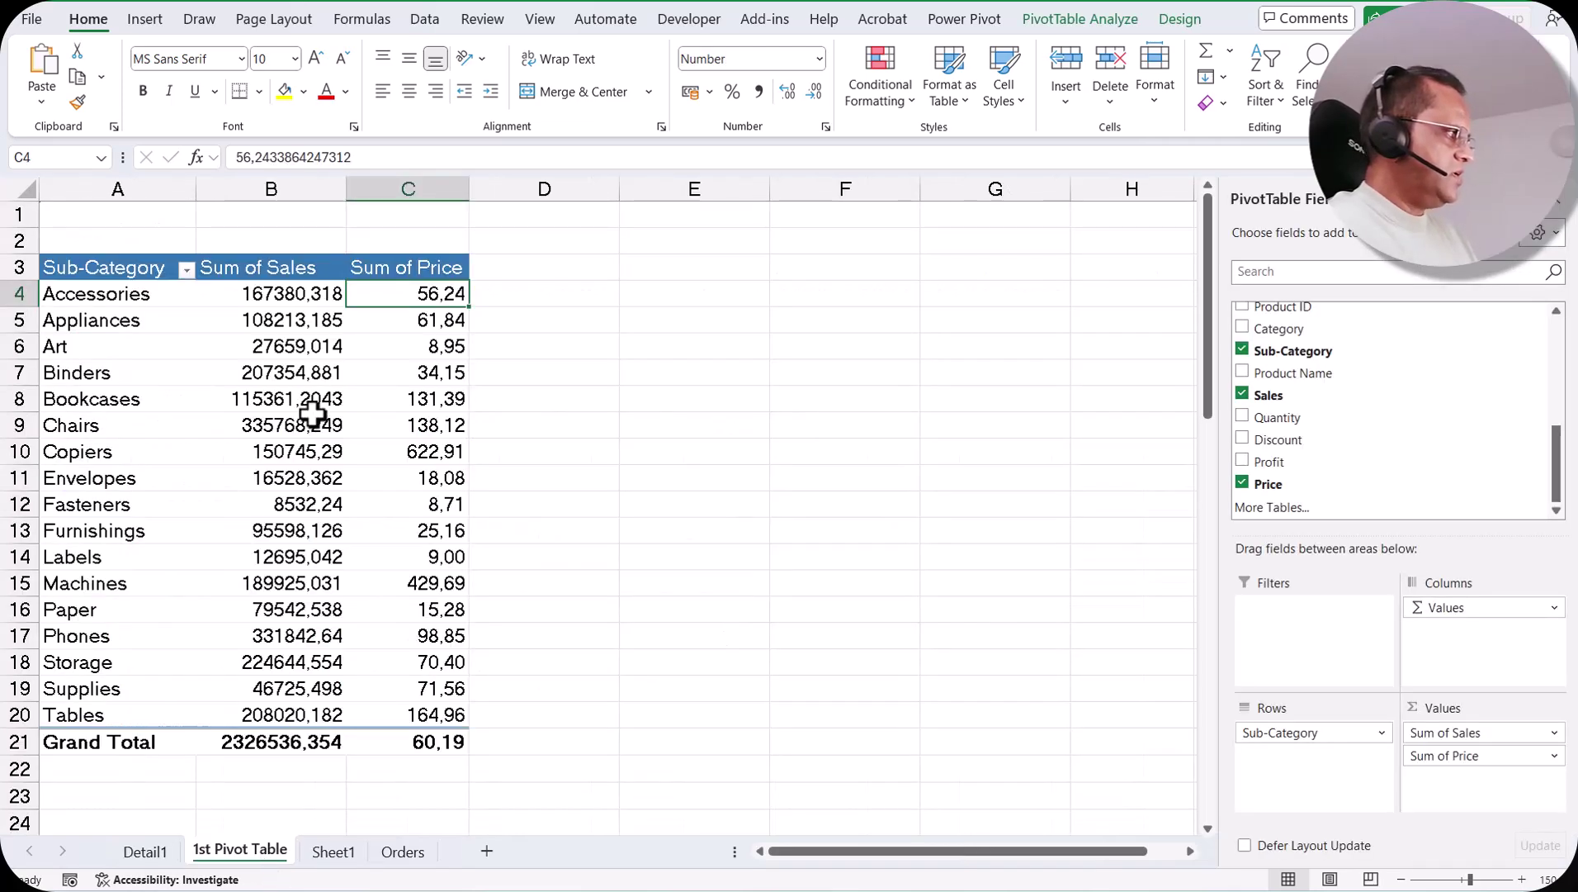
pyautogui.moveTo(1445, 756); pyautogui.dragTo(366, 423)
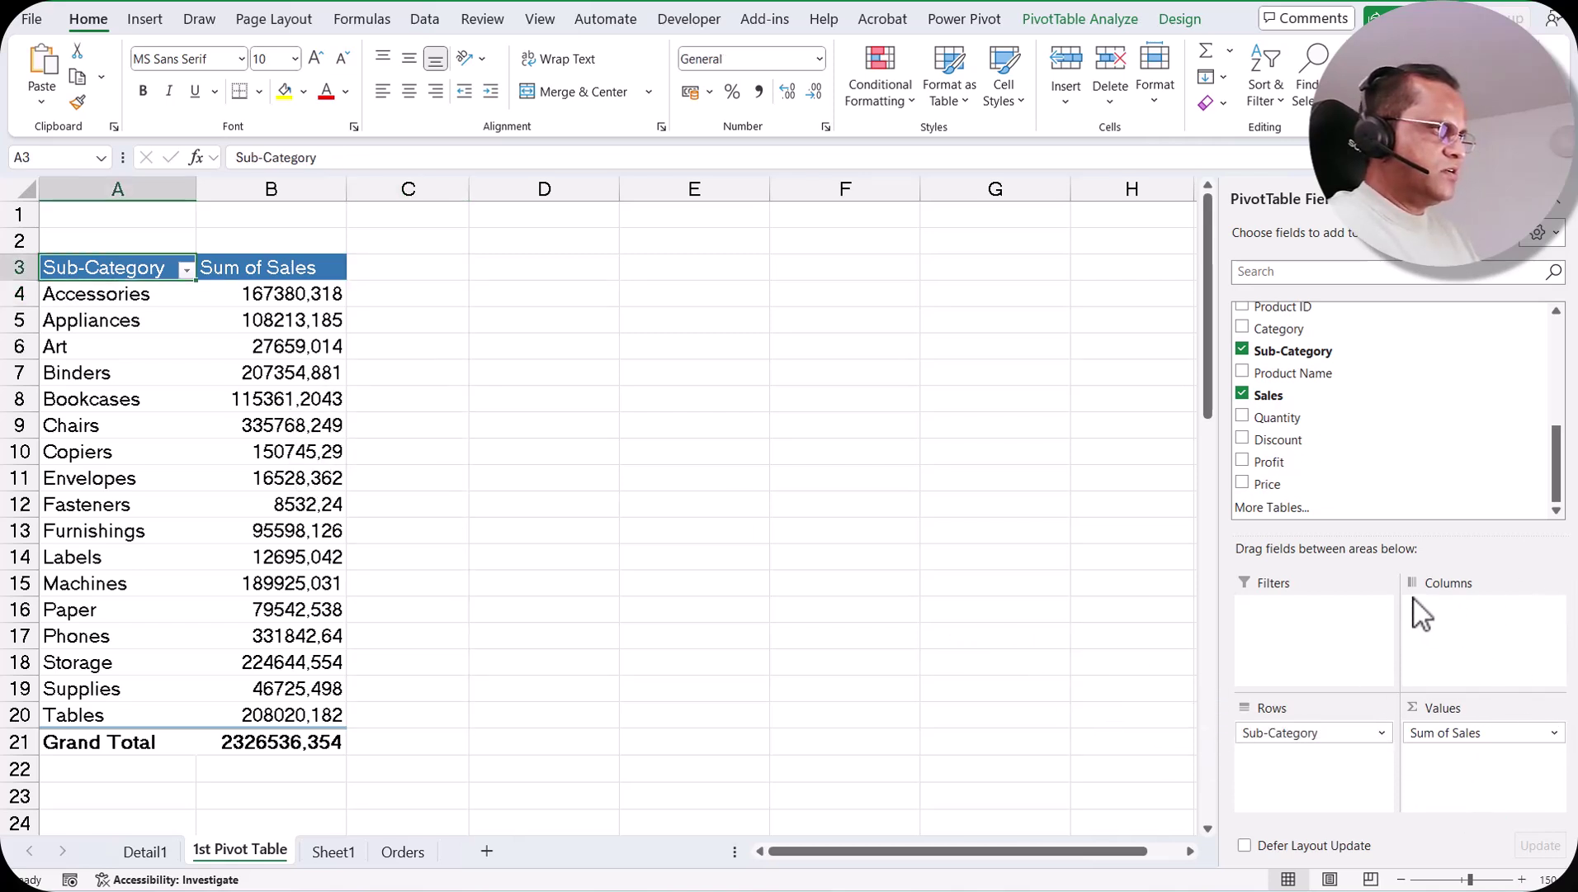
pyautogui.scroll(2, 1276, 380)
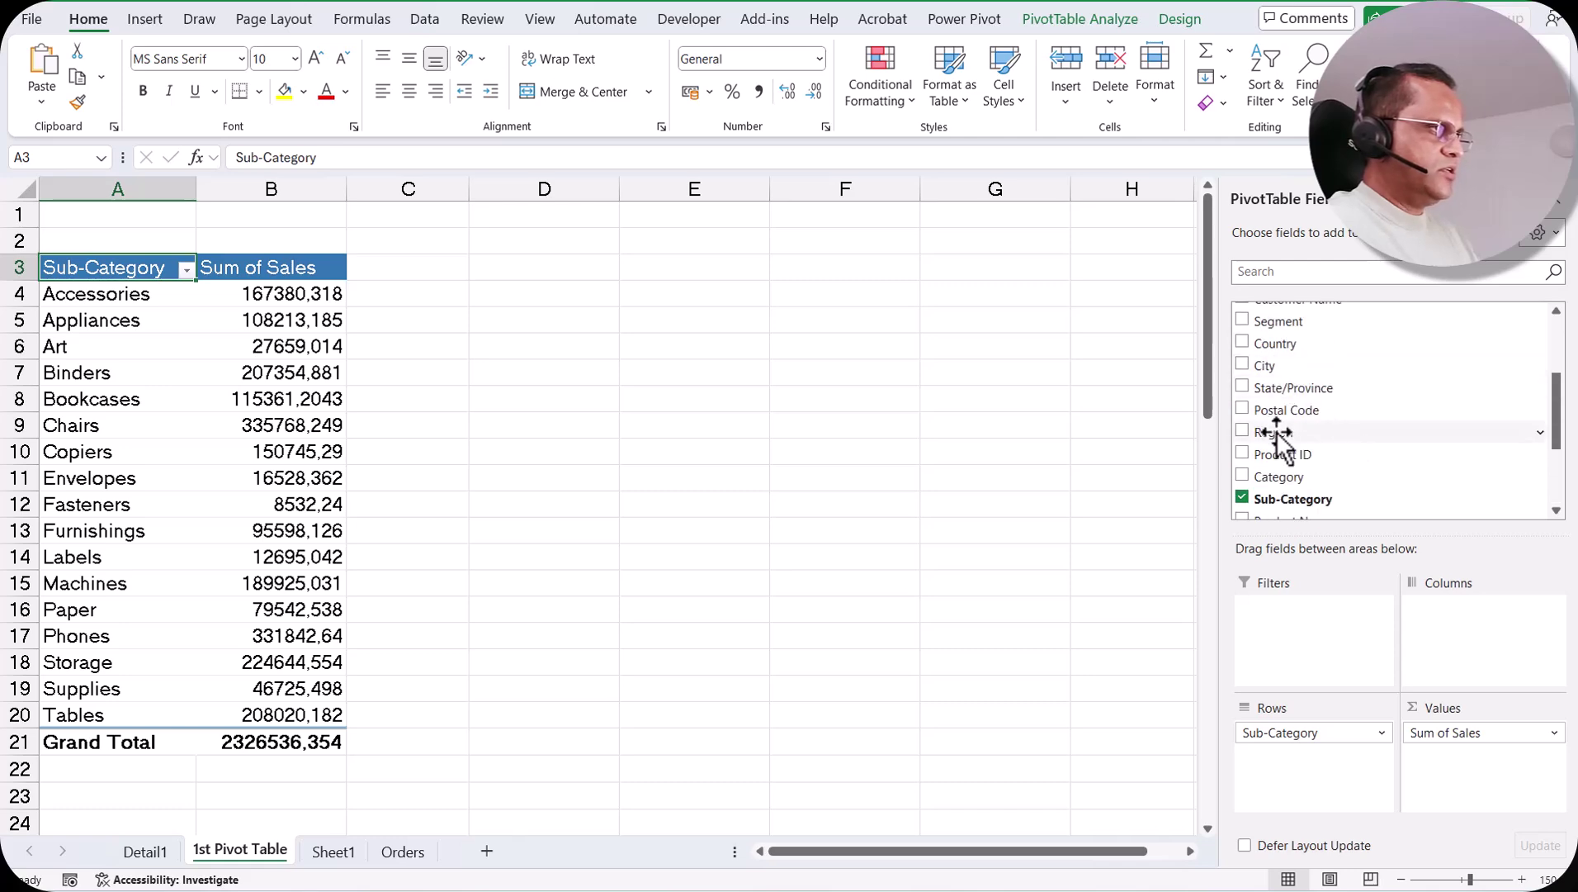
pyautogui.moveTo(1278, 434); pyautogui.dragTo(1486, 685)
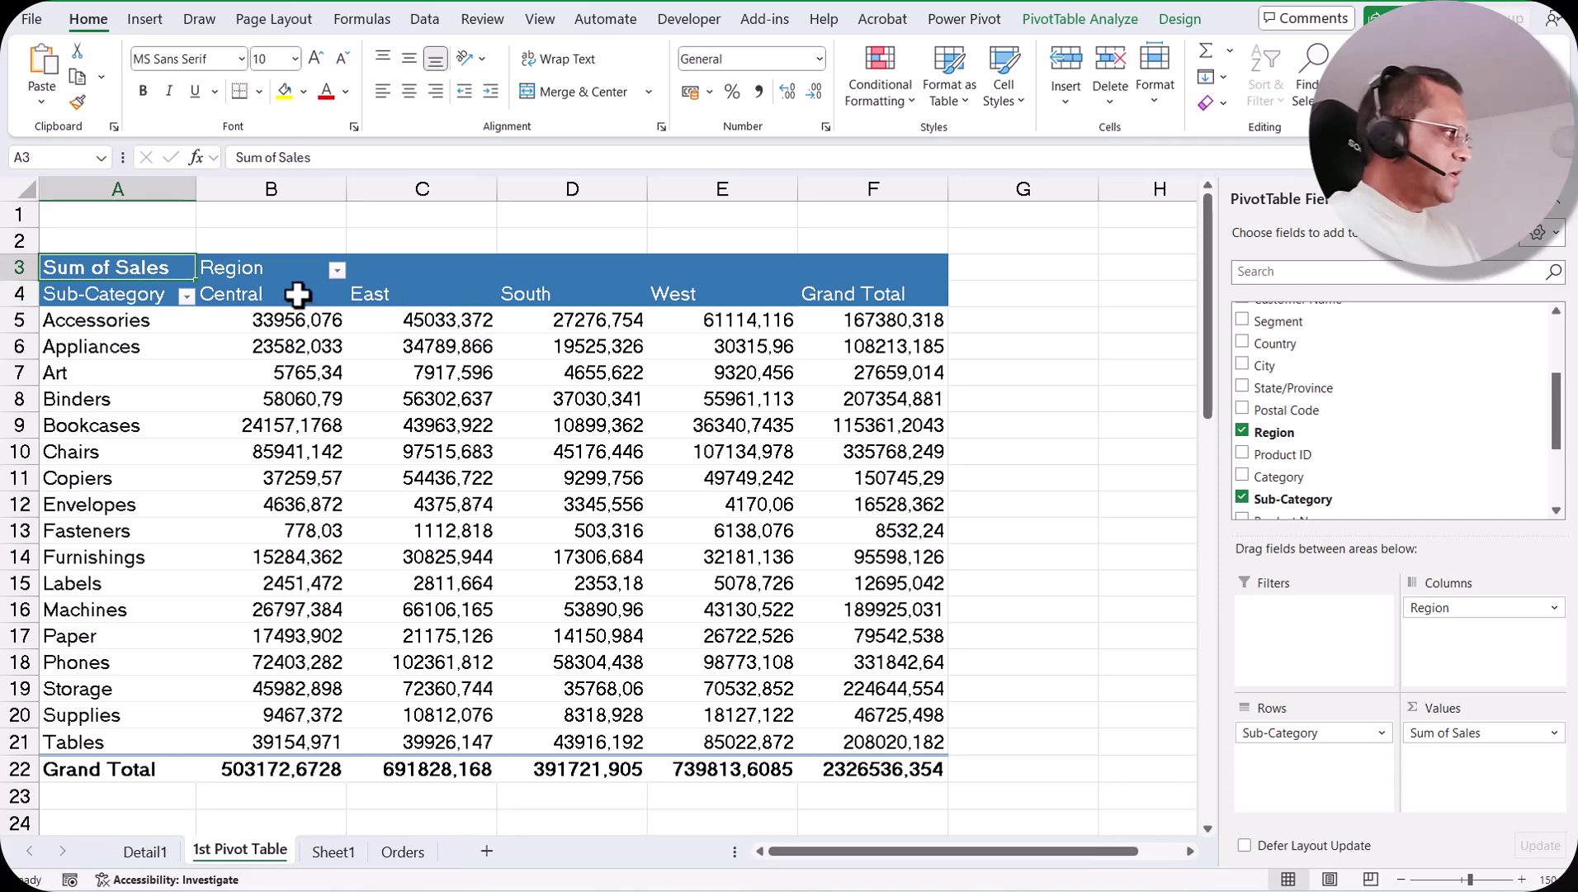
# With Central selected, start a new Region calculated item named Group 1
pyautogui.click(272, 294)
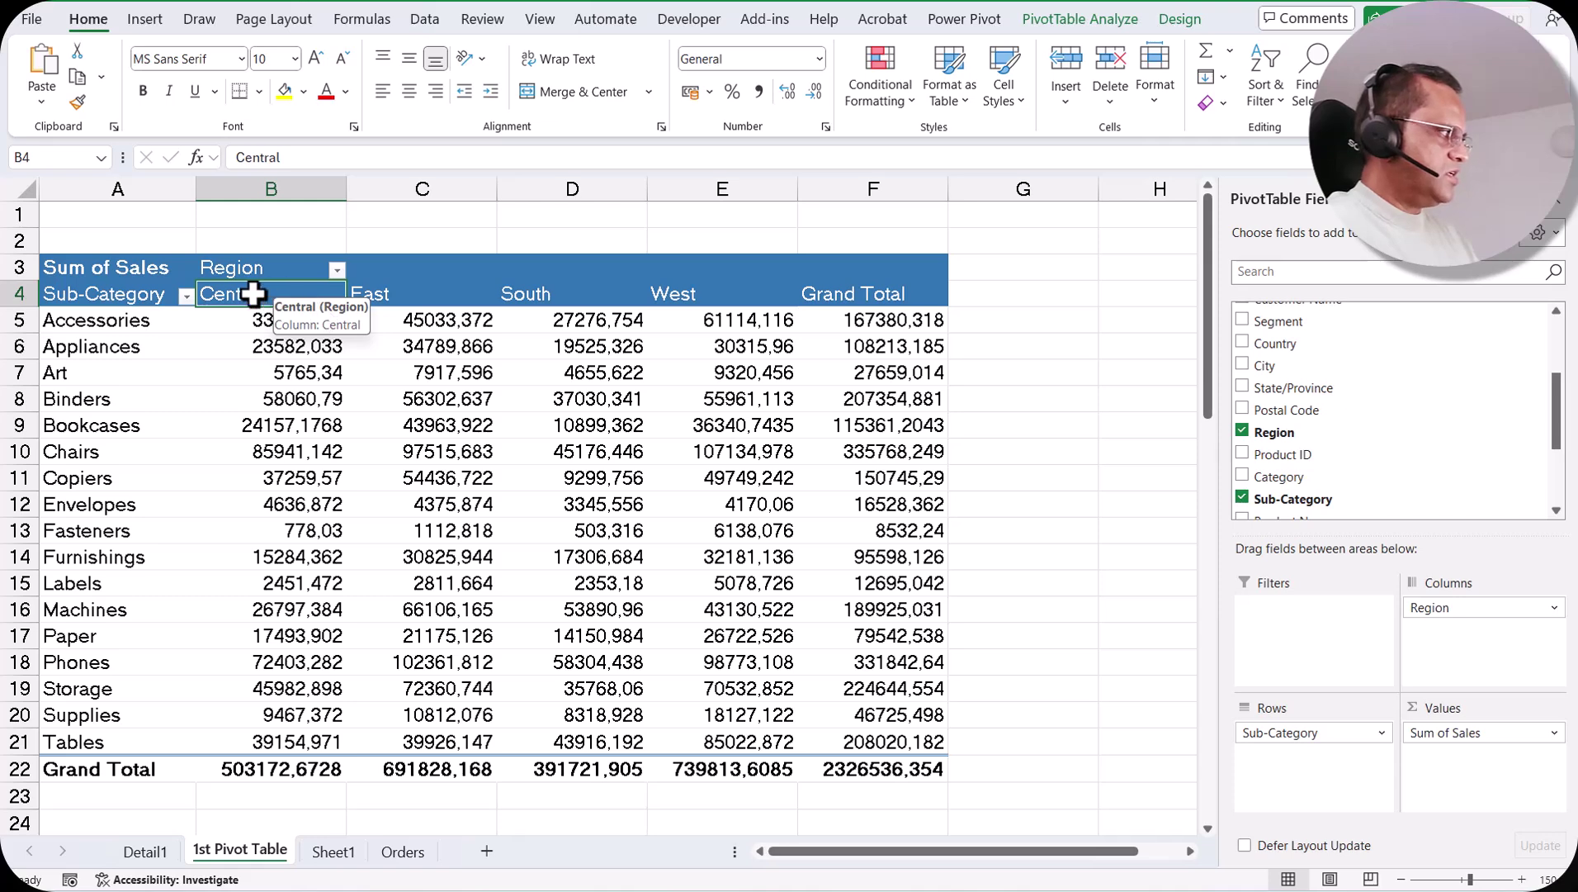
pyautogui.click(1065, 22)
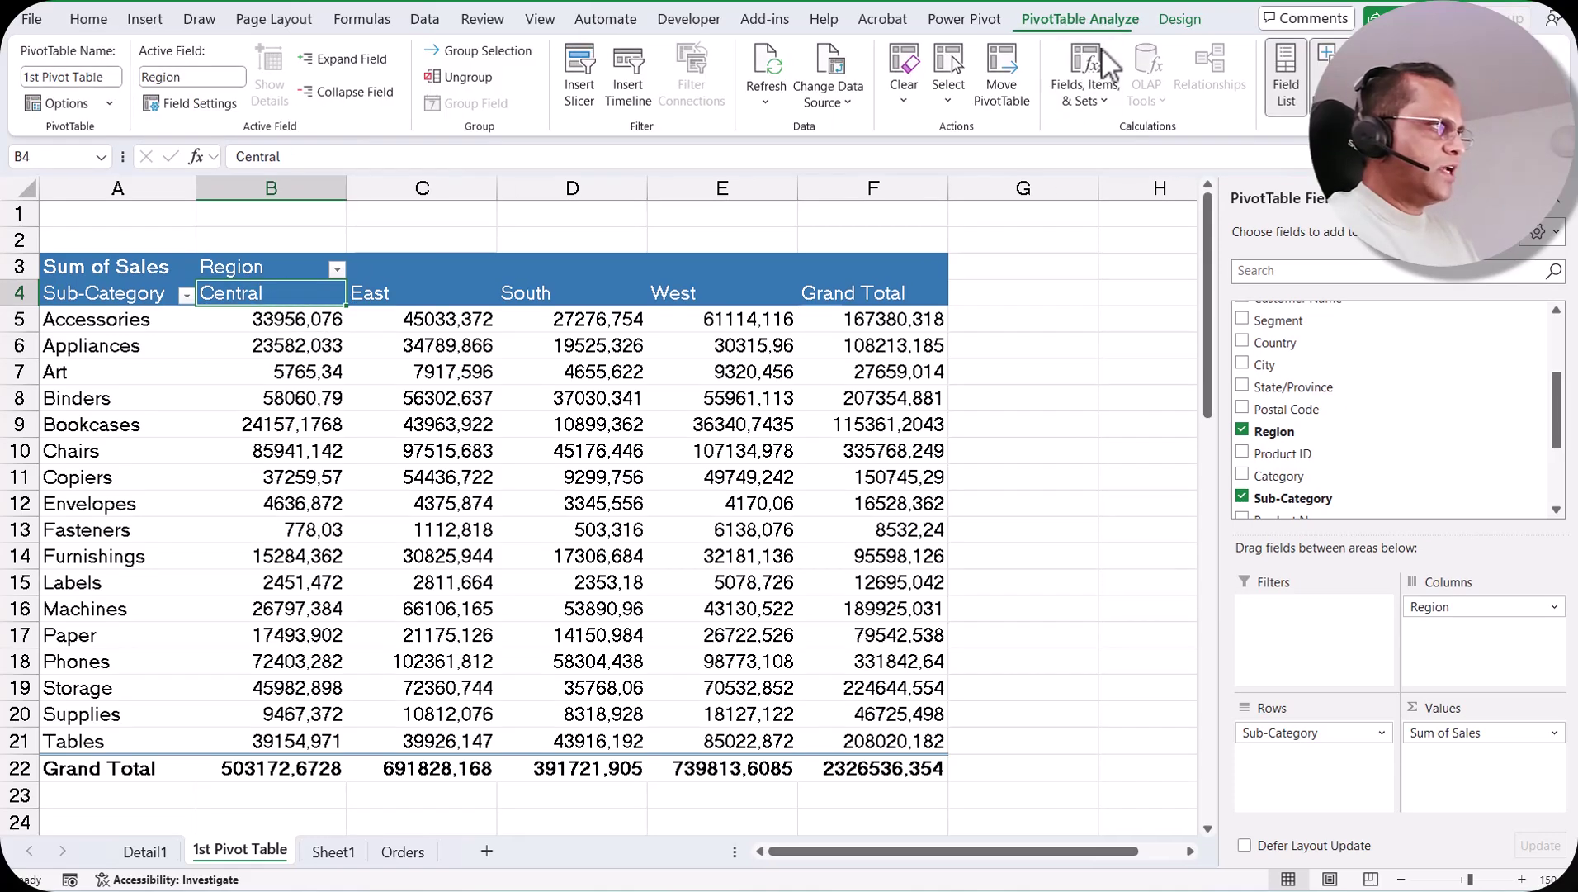
pyautogui.click(1083, 87)
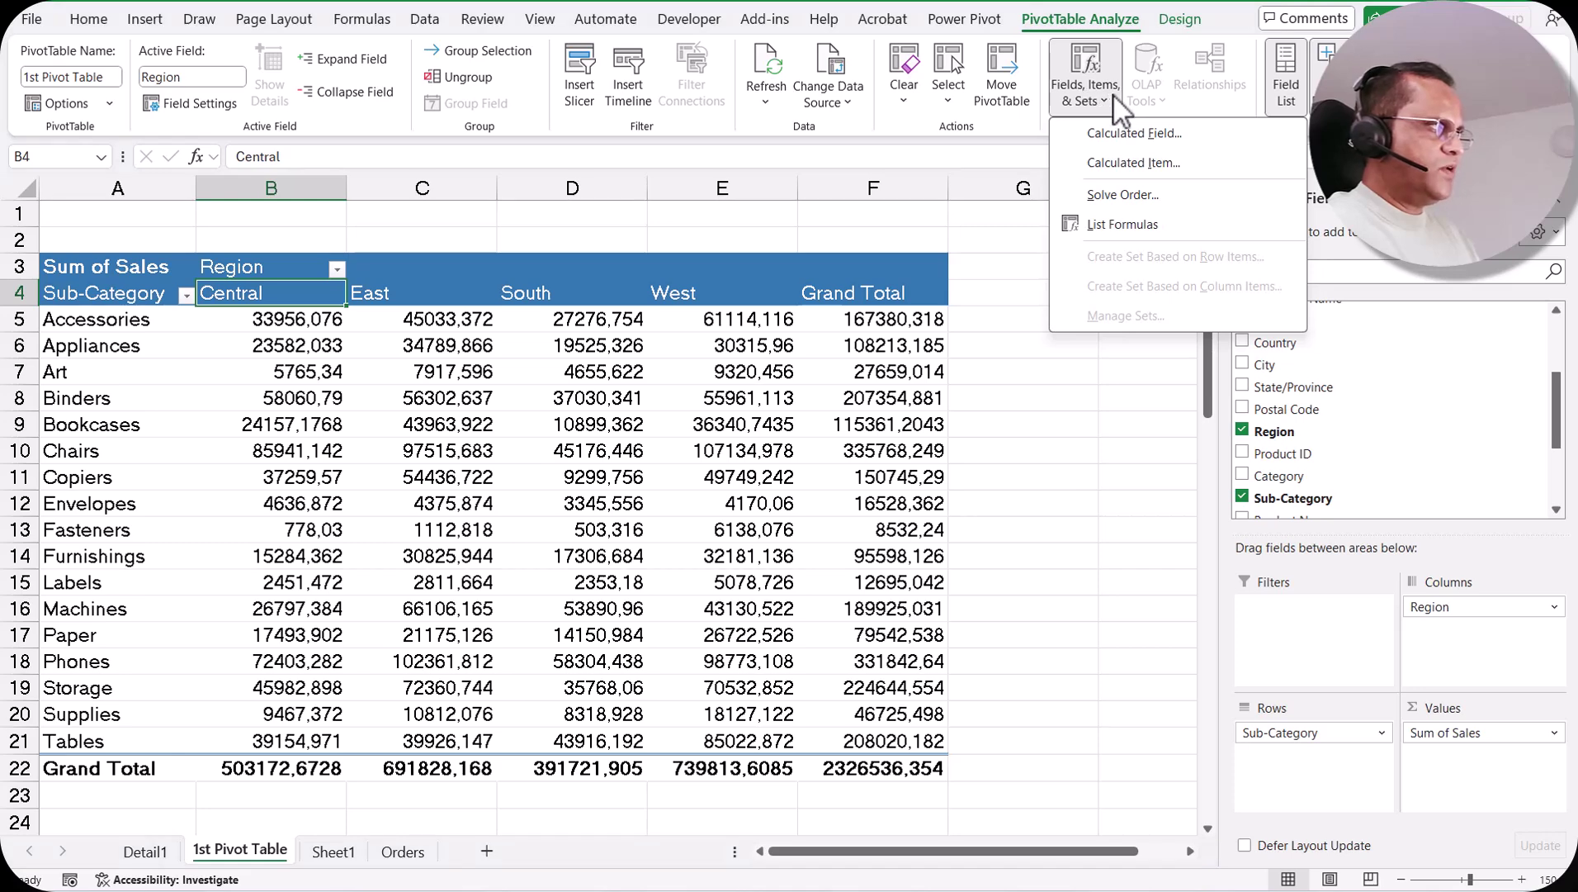
pyautogui.click(1171, 165)
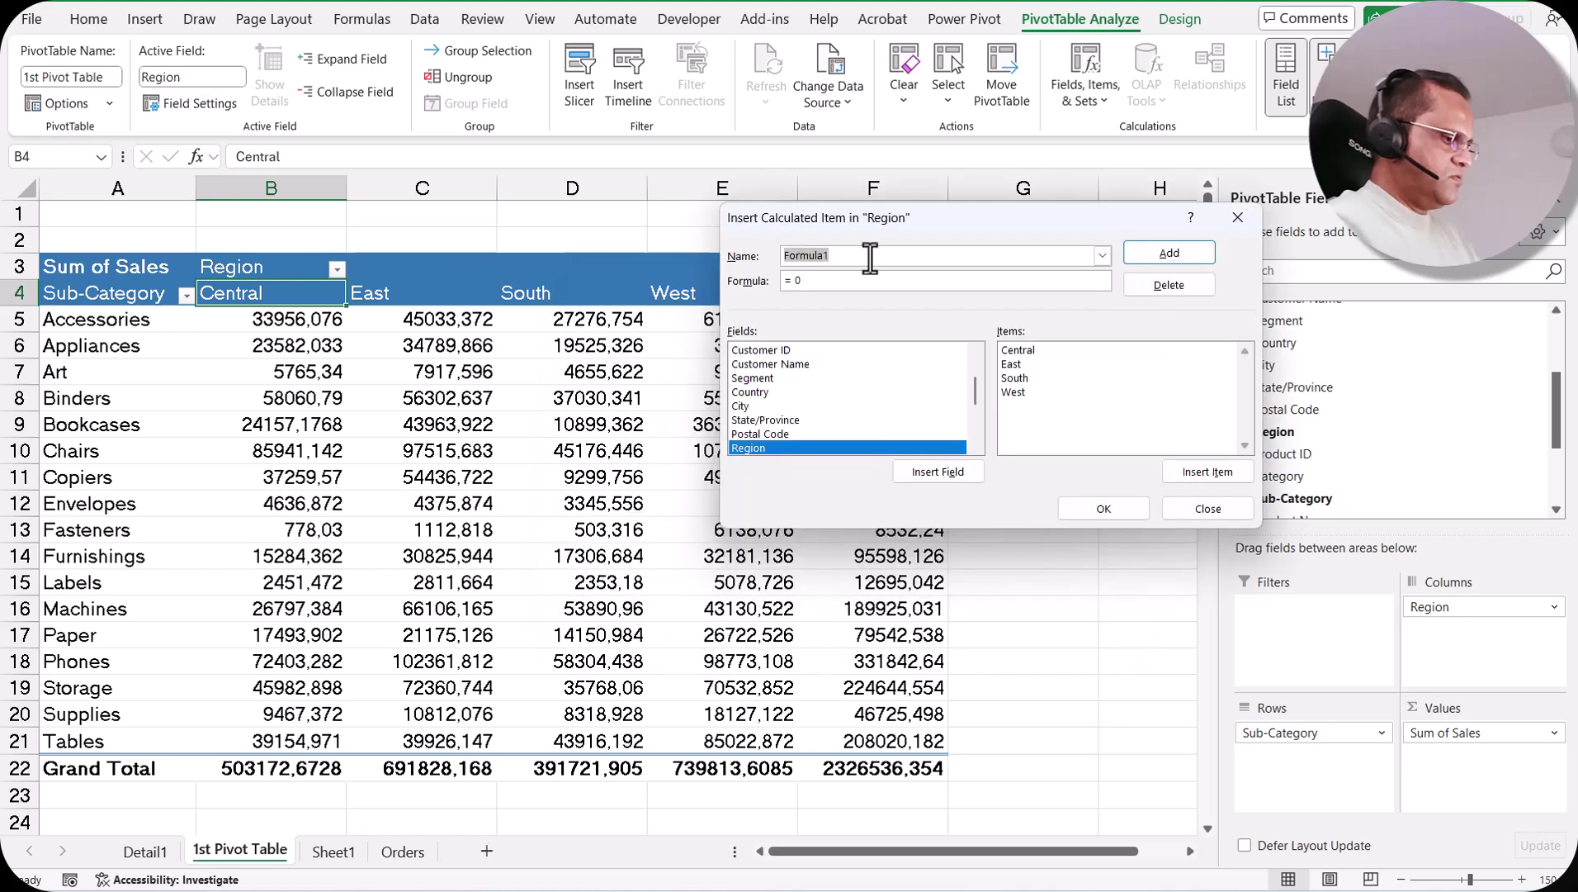
pyautogui.write('Group 1')
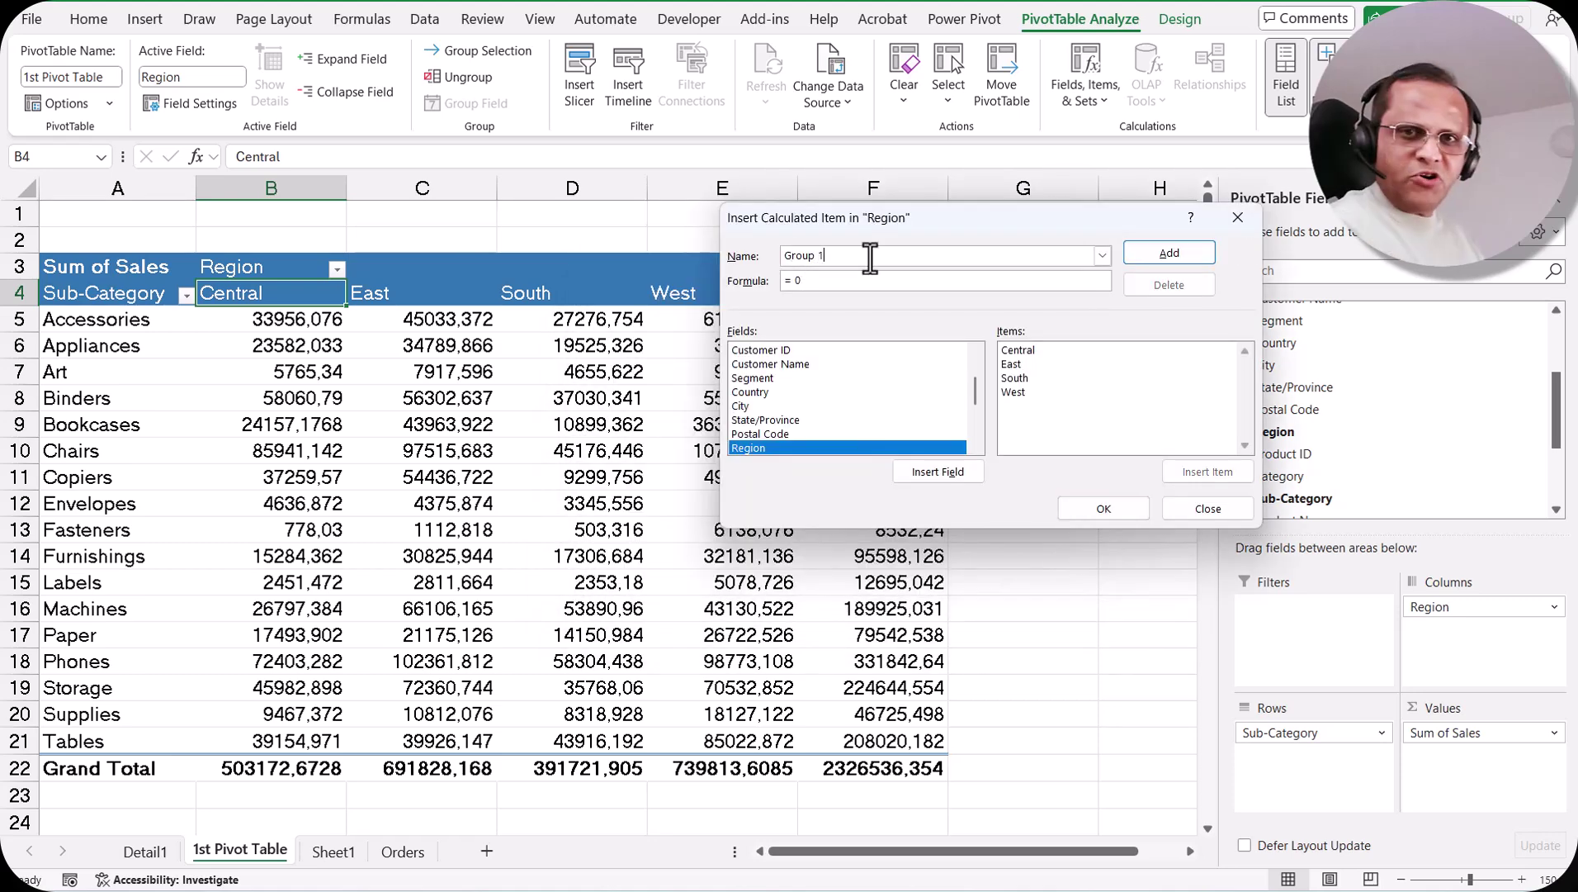
# Give Group 1 the formula =Central+East and add it to the pivot, totaling 1195000,841
pyautogui.click(809, 285)
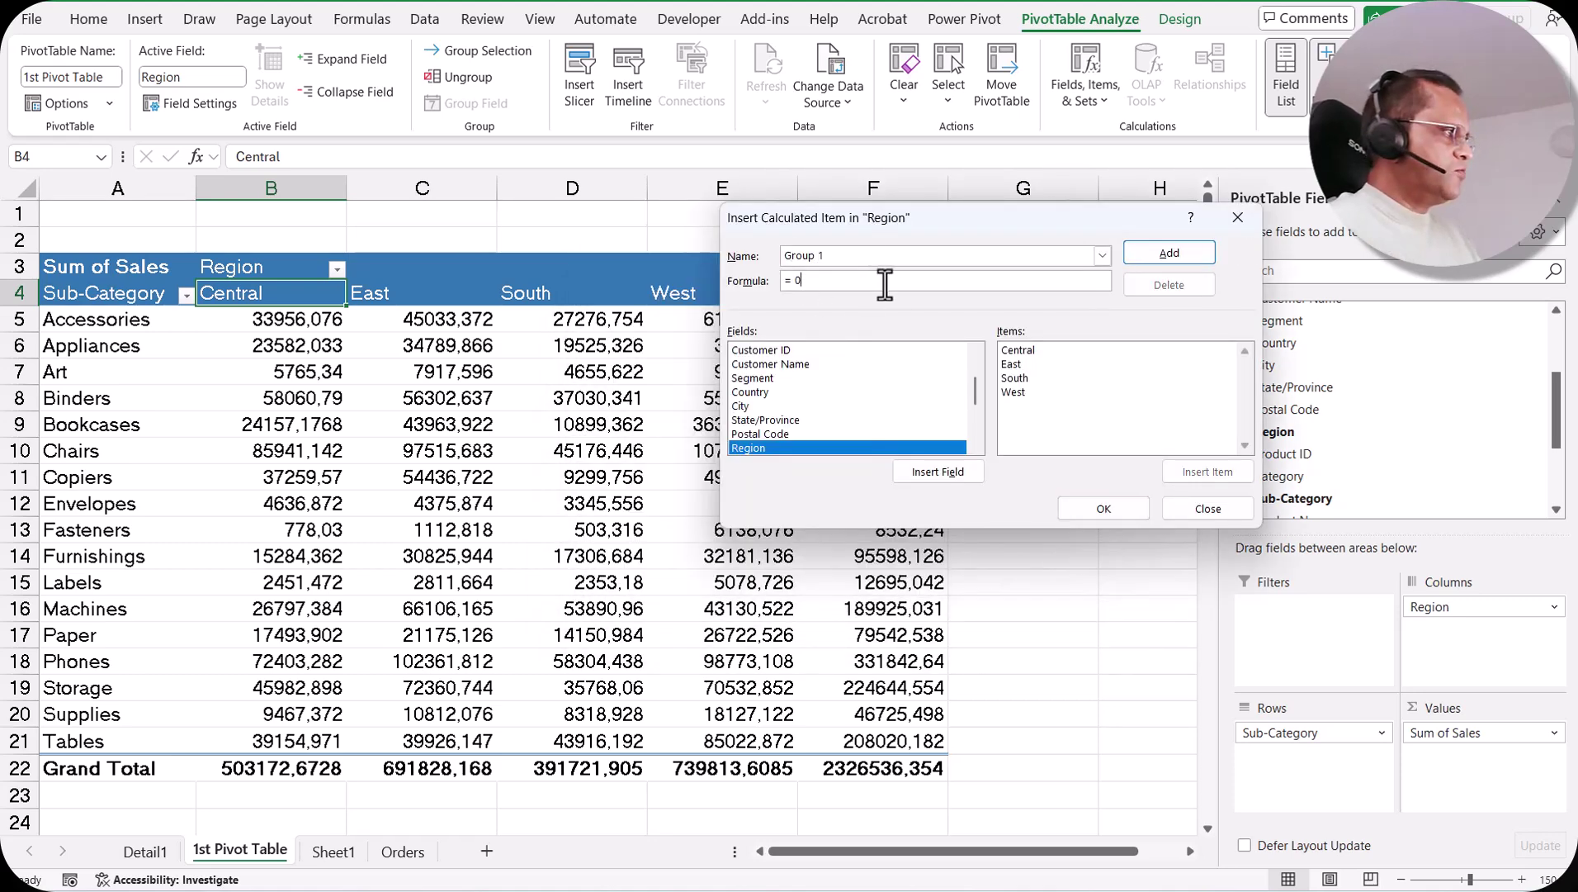
pyautogui.press('BackSpace')
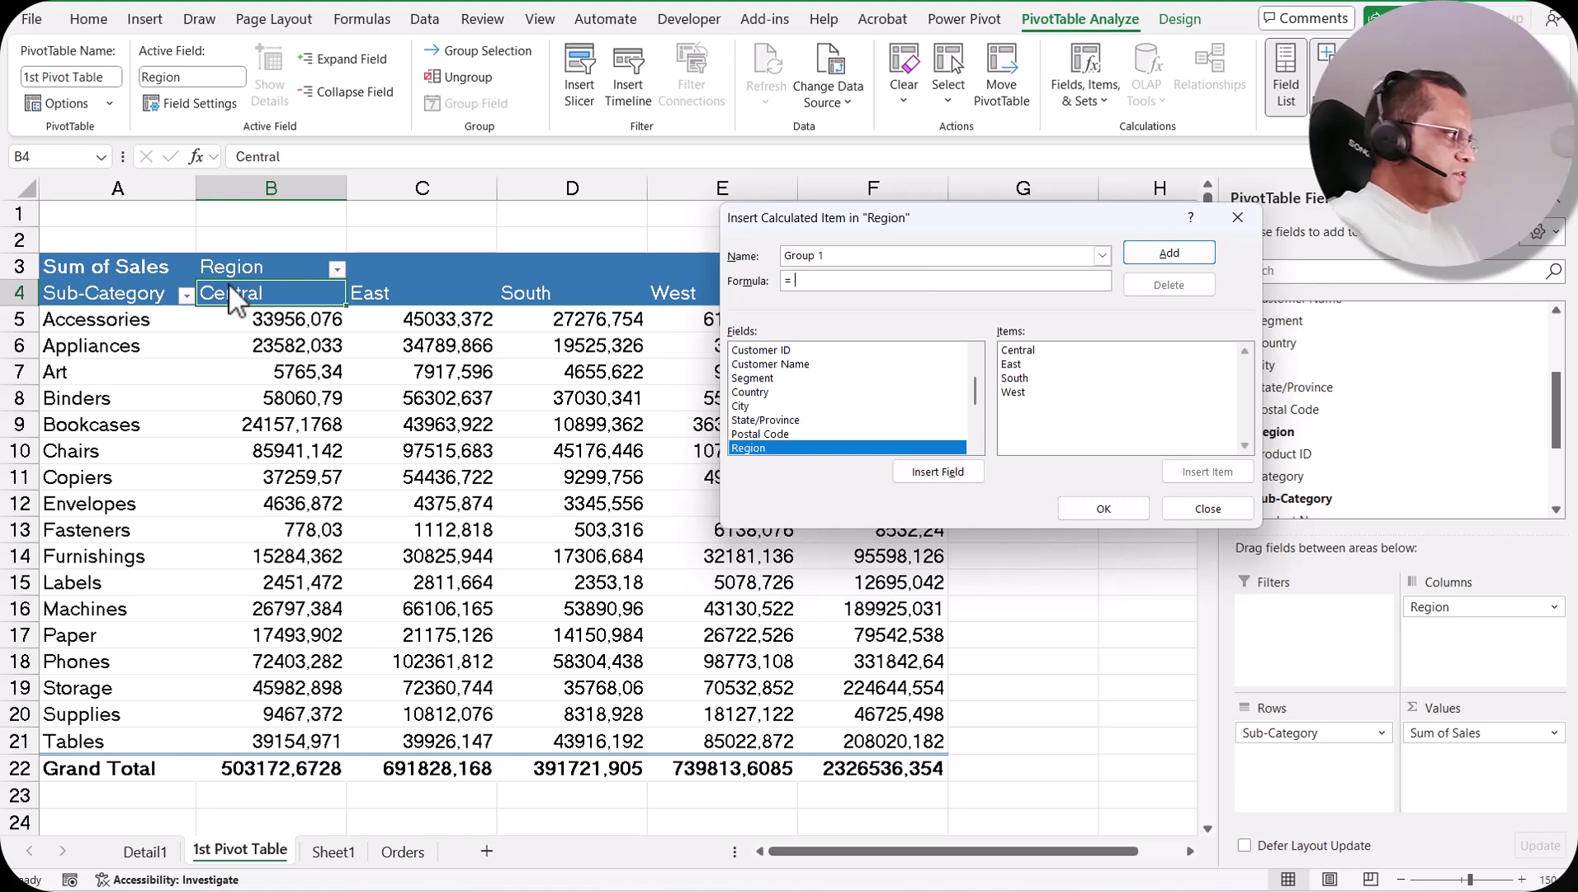
pyautogui.doubleClick(1026, 351)
pyautogui.write('+')
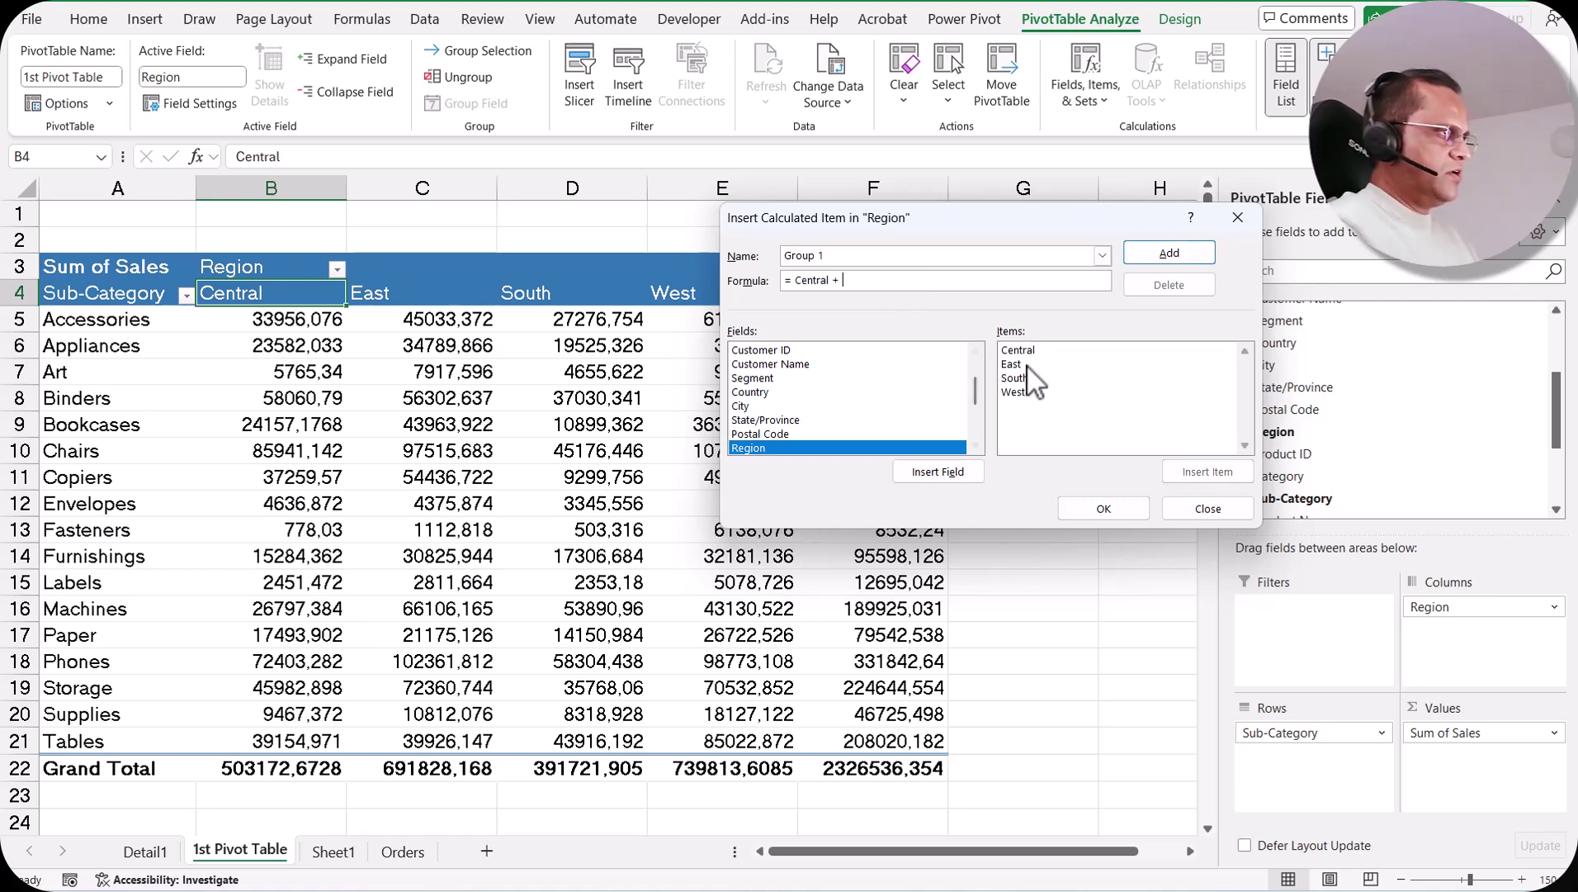
pyautogui.doubleClick(1022, 365)
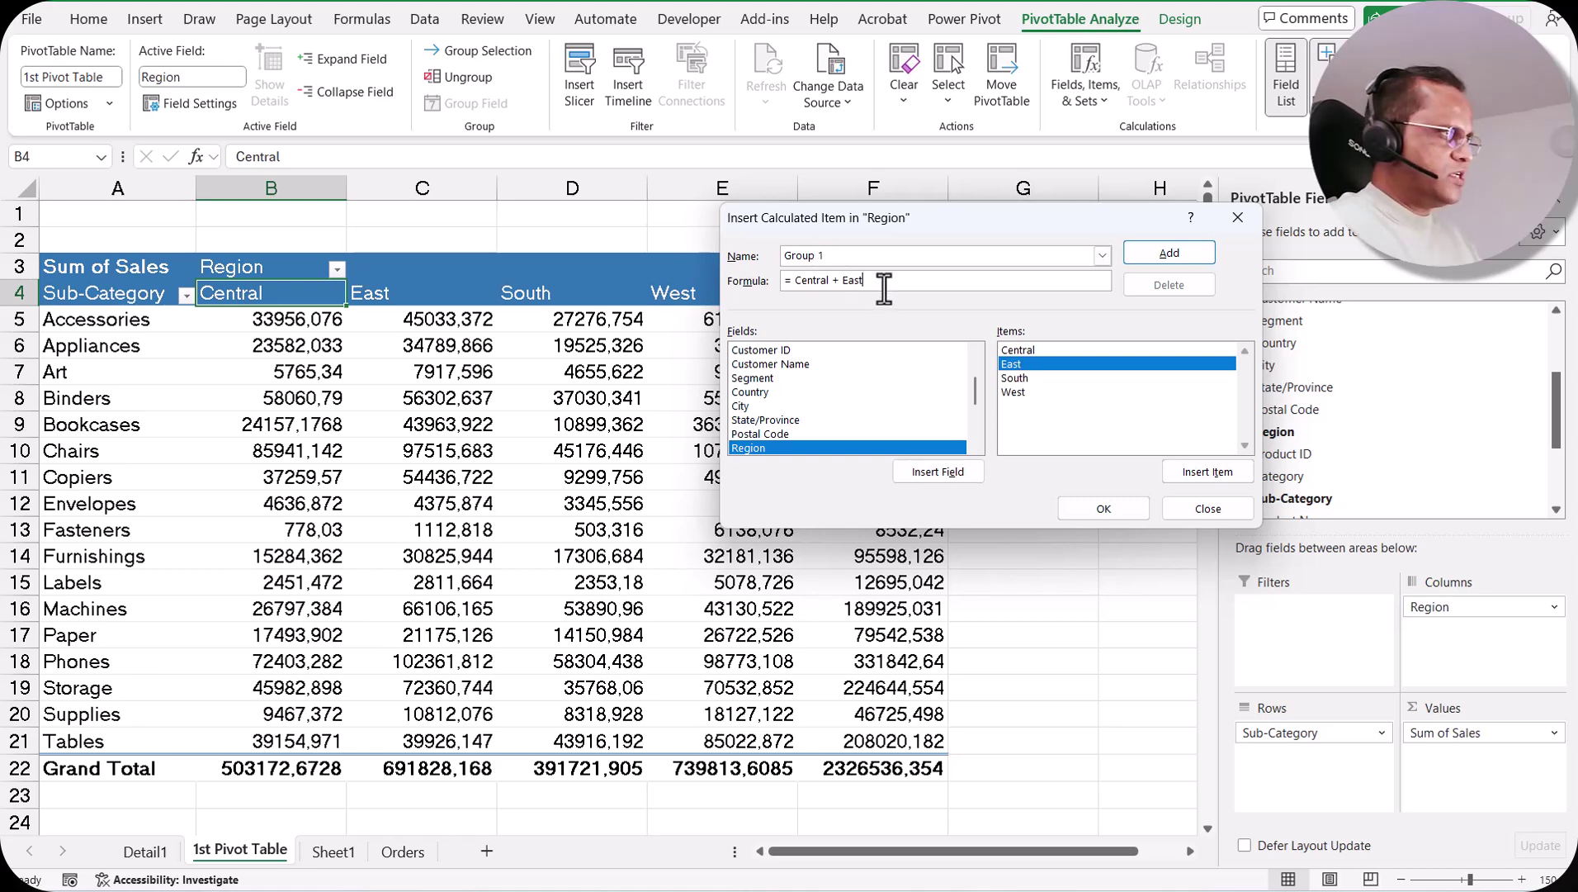
pyautogui.click(1184, 256)
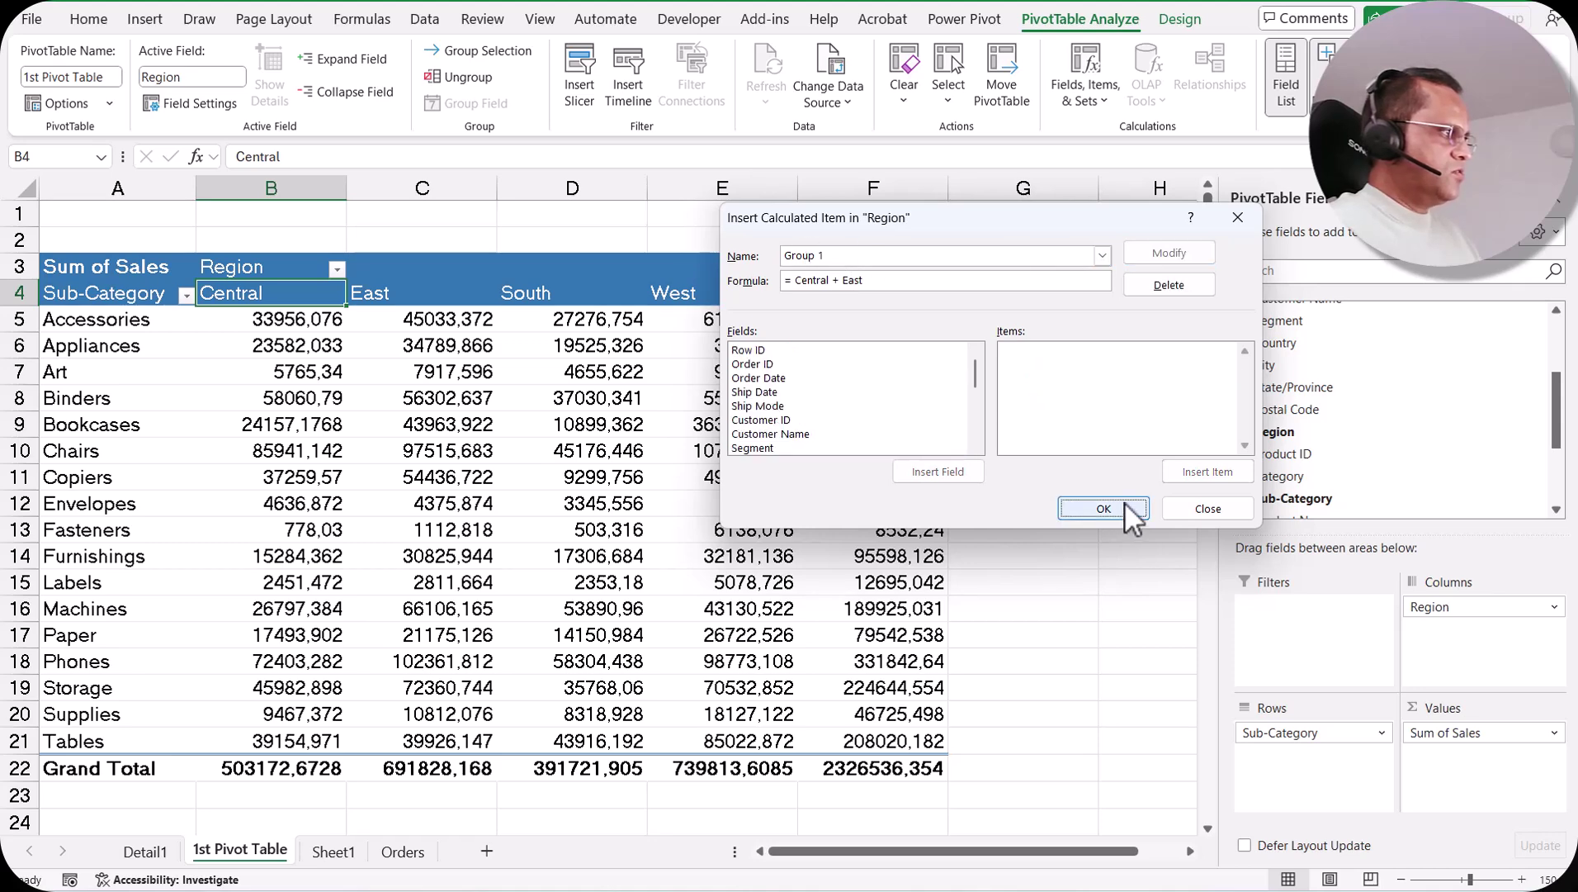
pyautogui.click(1124, 502)
pyautogui.click(871, 294)
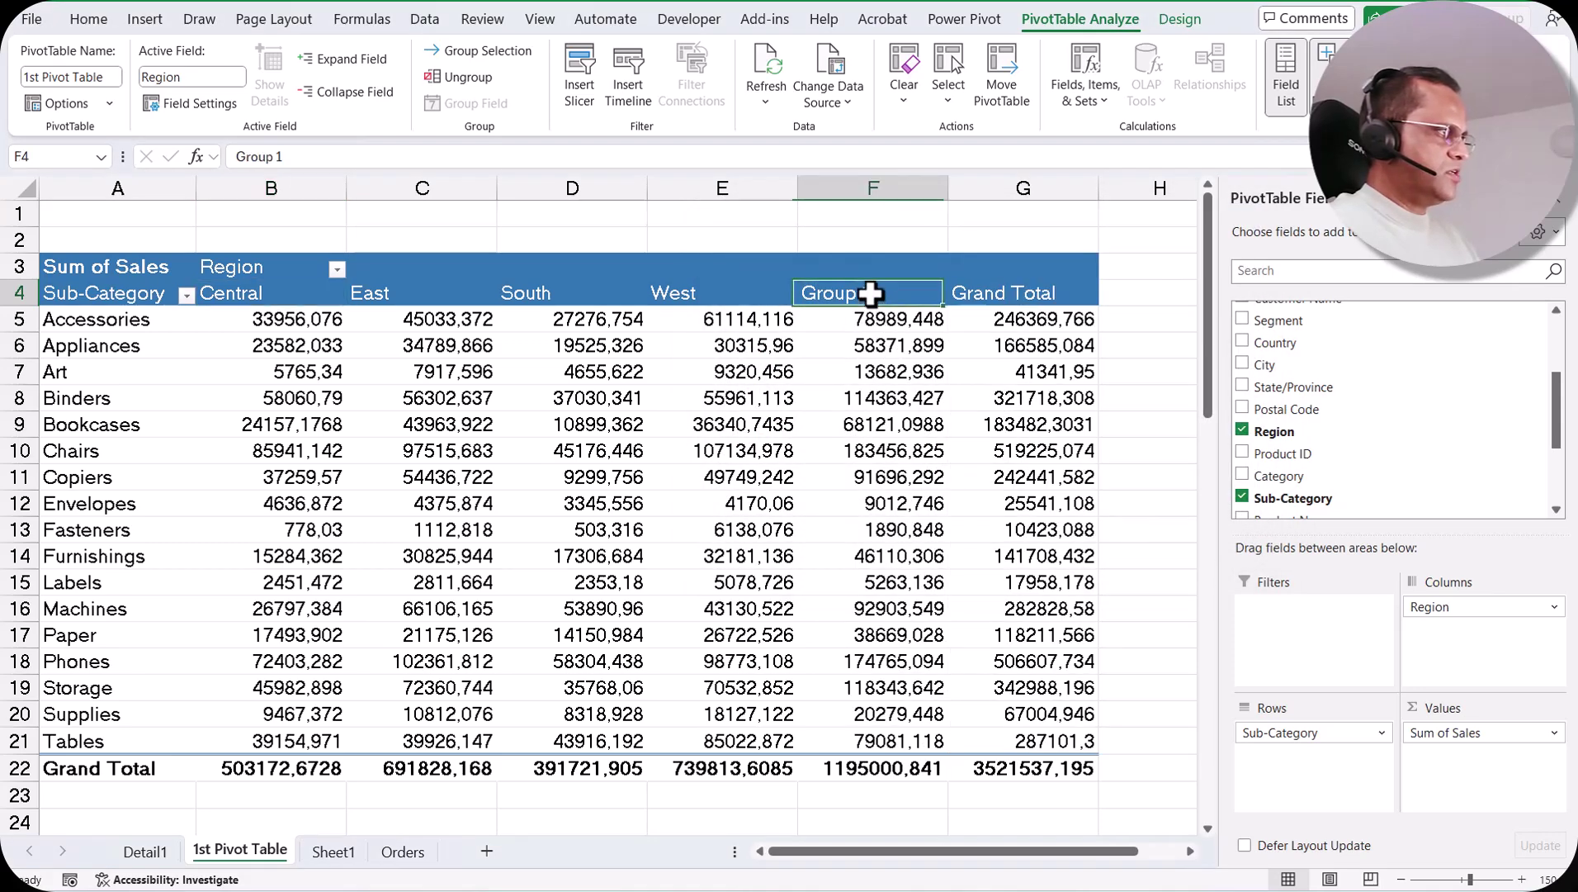
# With the South Region header selected, bring up the Fields, Items & Sets menu
pyautogui.click(304, 324)
pyautogui.click(446, 321)
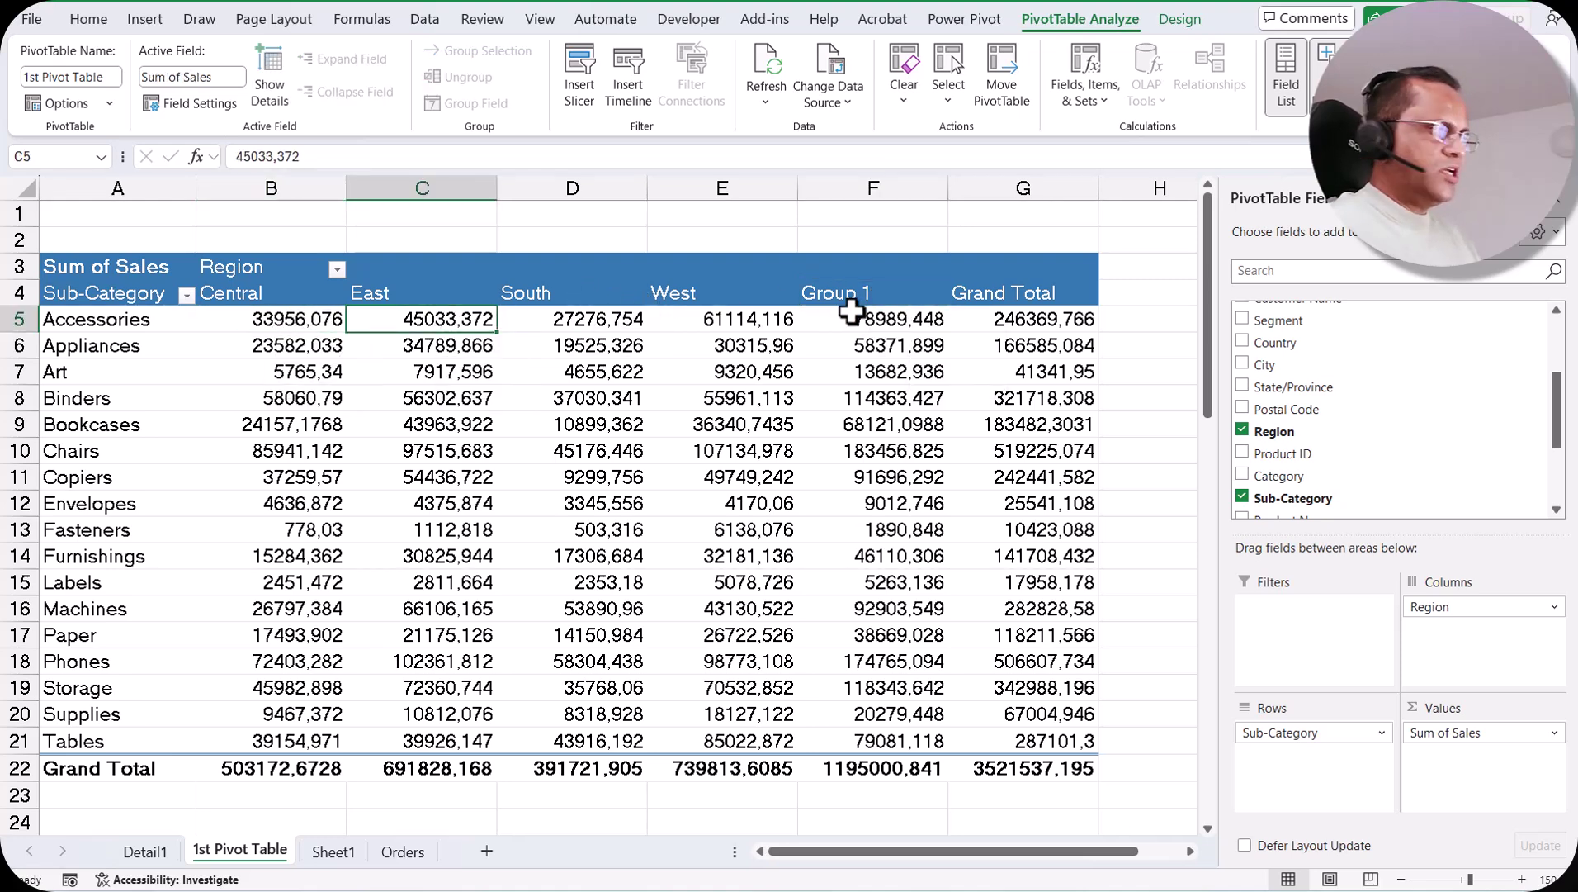
pyautogui.click(562, 294)
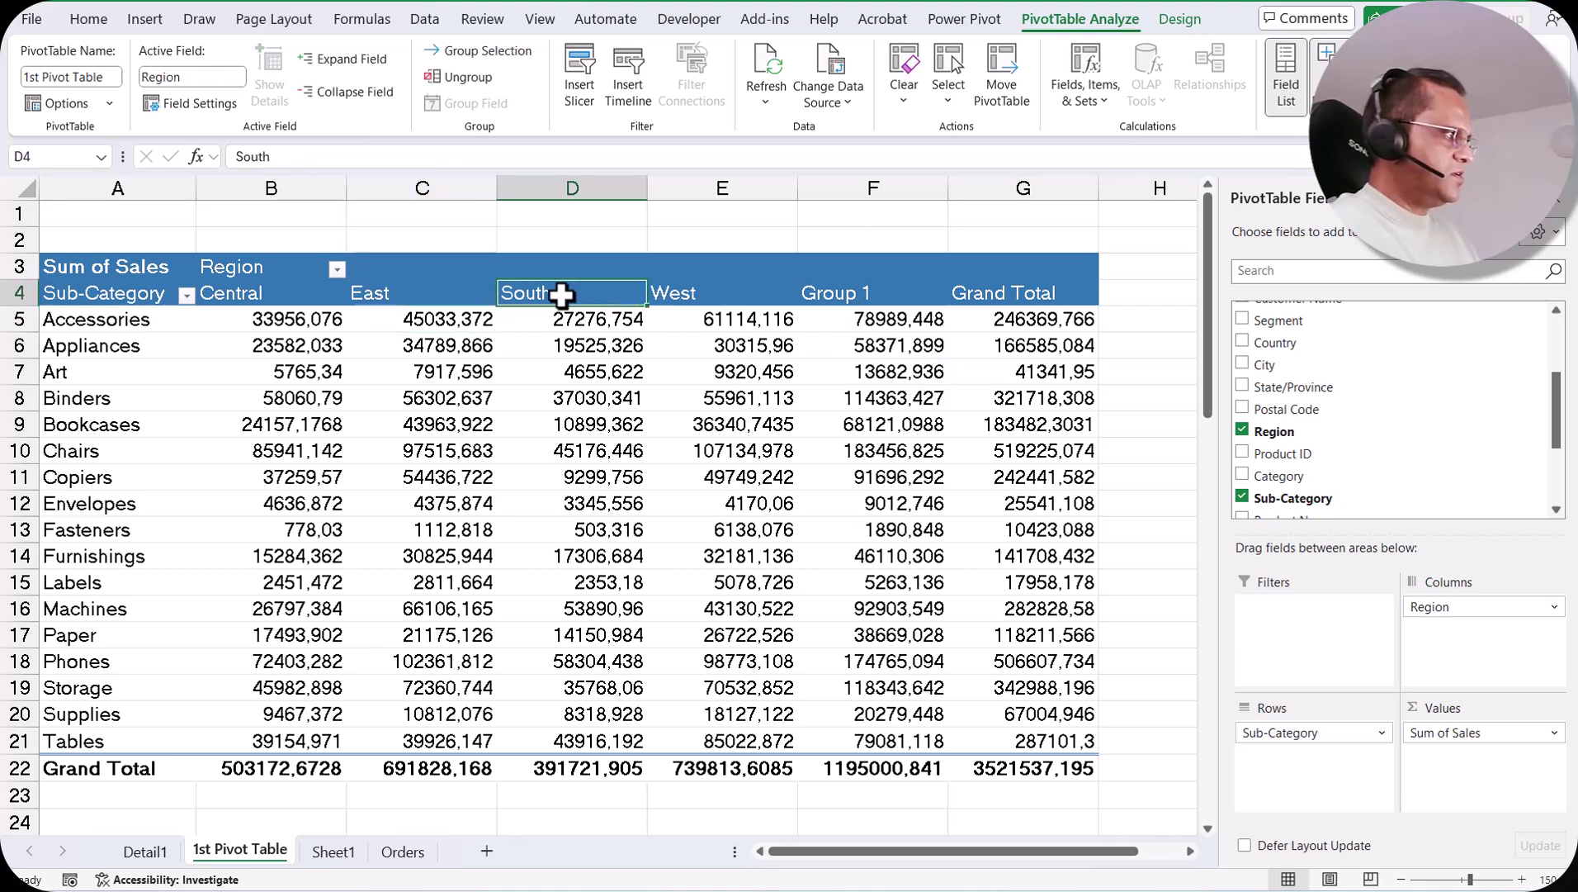
pyautogui.click(1096, 92)
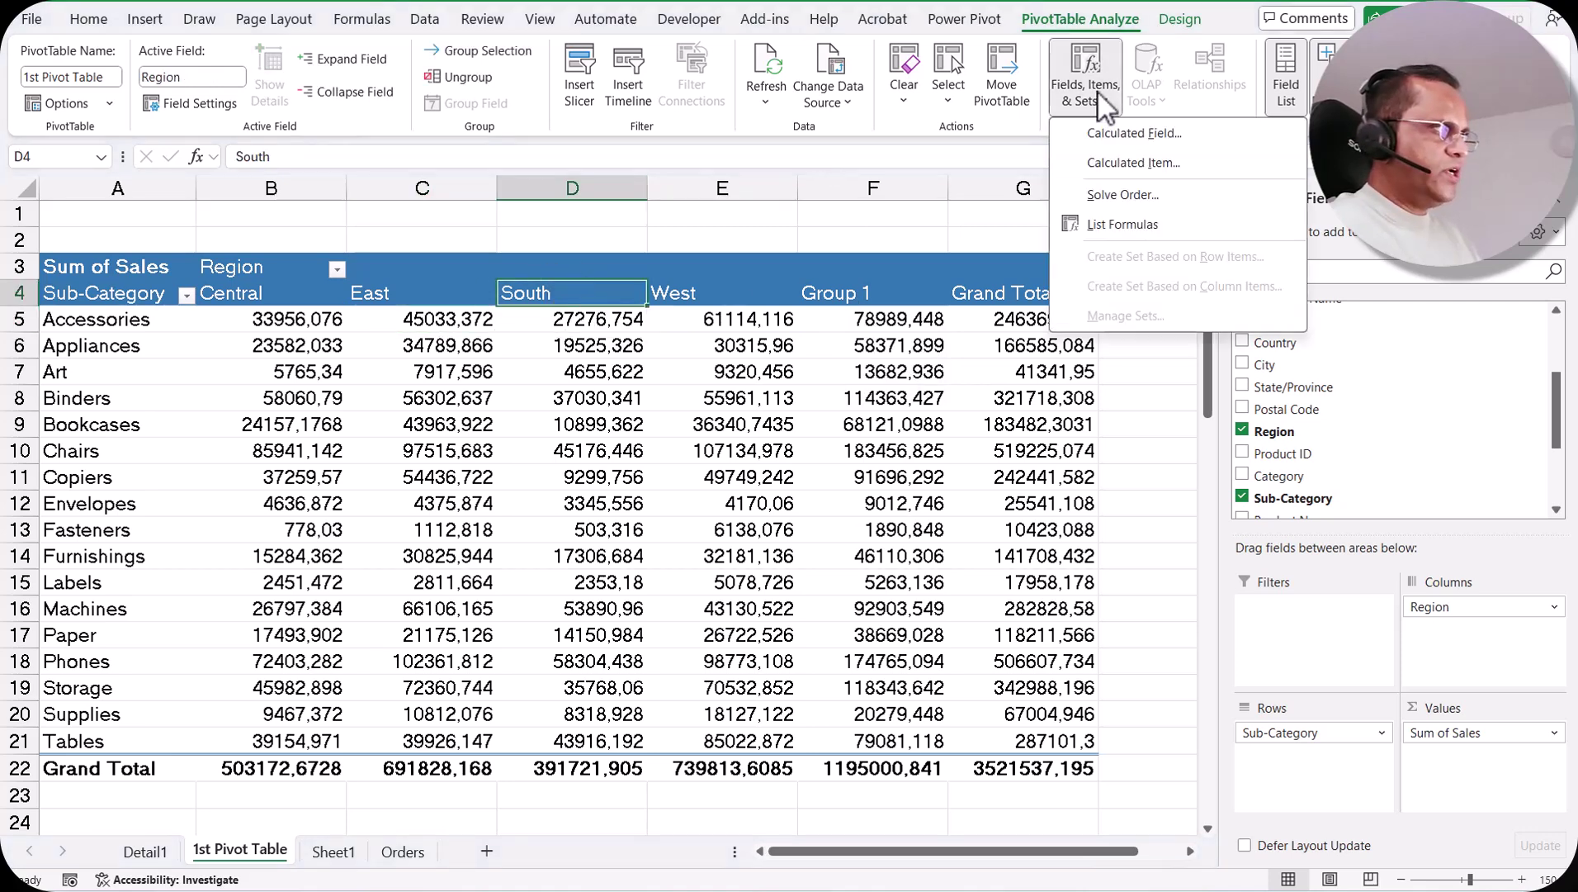
# Create Region calculated item Group 2 with formula =South+West, totaling 1131535,514
pyautogui.click(1171, 165)
pyautogui.write('Group 2')
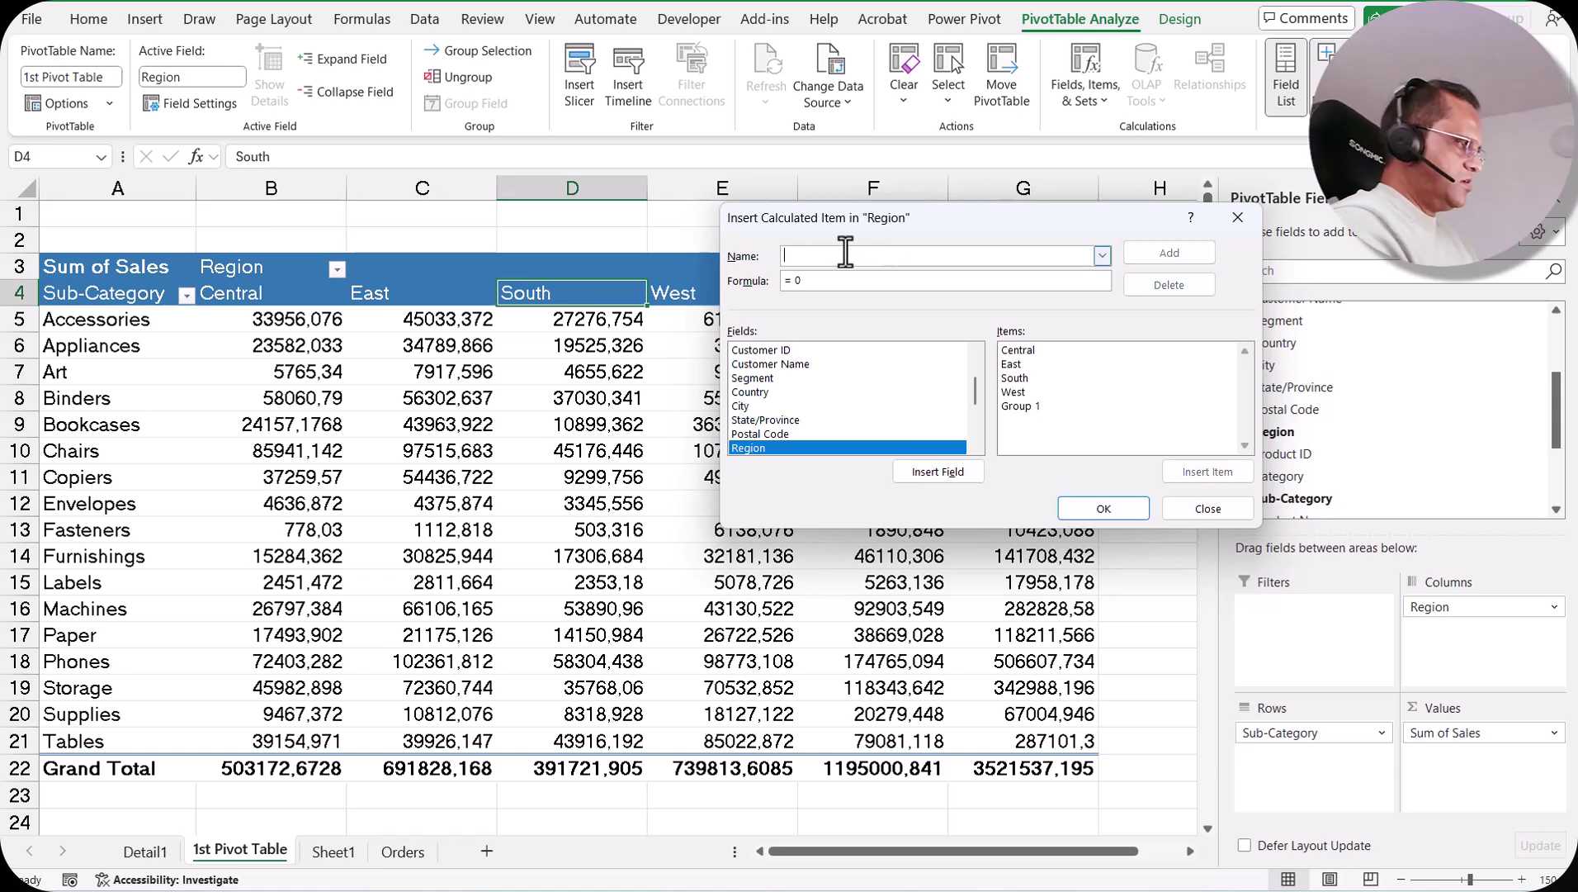
pyautogui.press('BackSpace')
pyautogui.press('BackSpace')
pyautogui.press('BackSpace')
pyautogui.press('BackSpace')
pyautogui.press('BackSpace')
pyautogui.press('BackSpace')
pyautogui.write('roup 2')
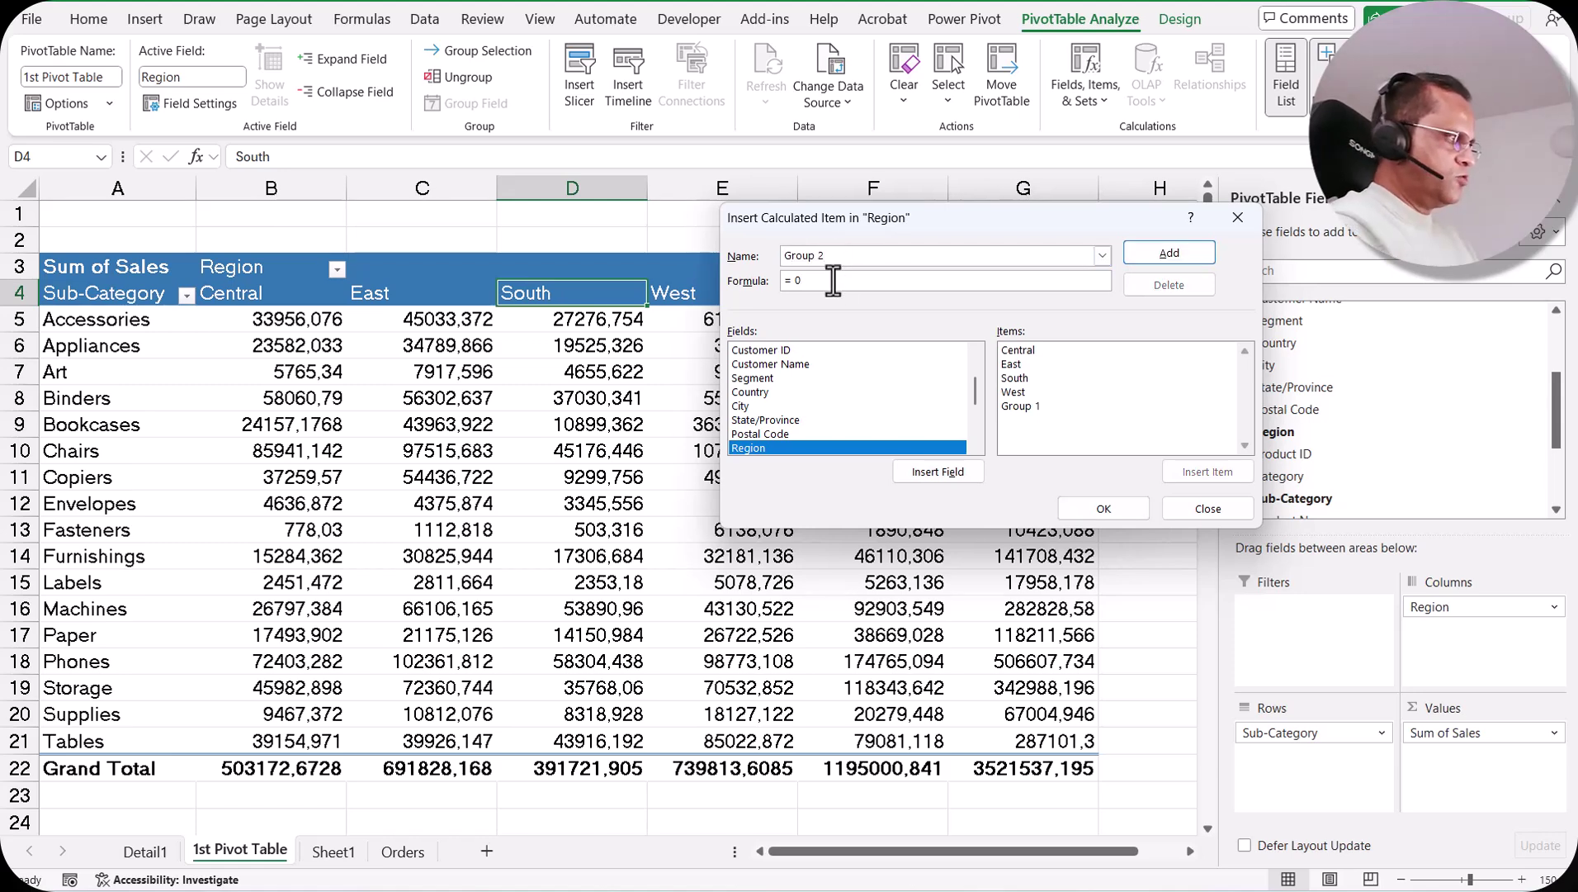
pyautogui.moveTo(833, 217); pyautogui.dragTo(1004, 207)
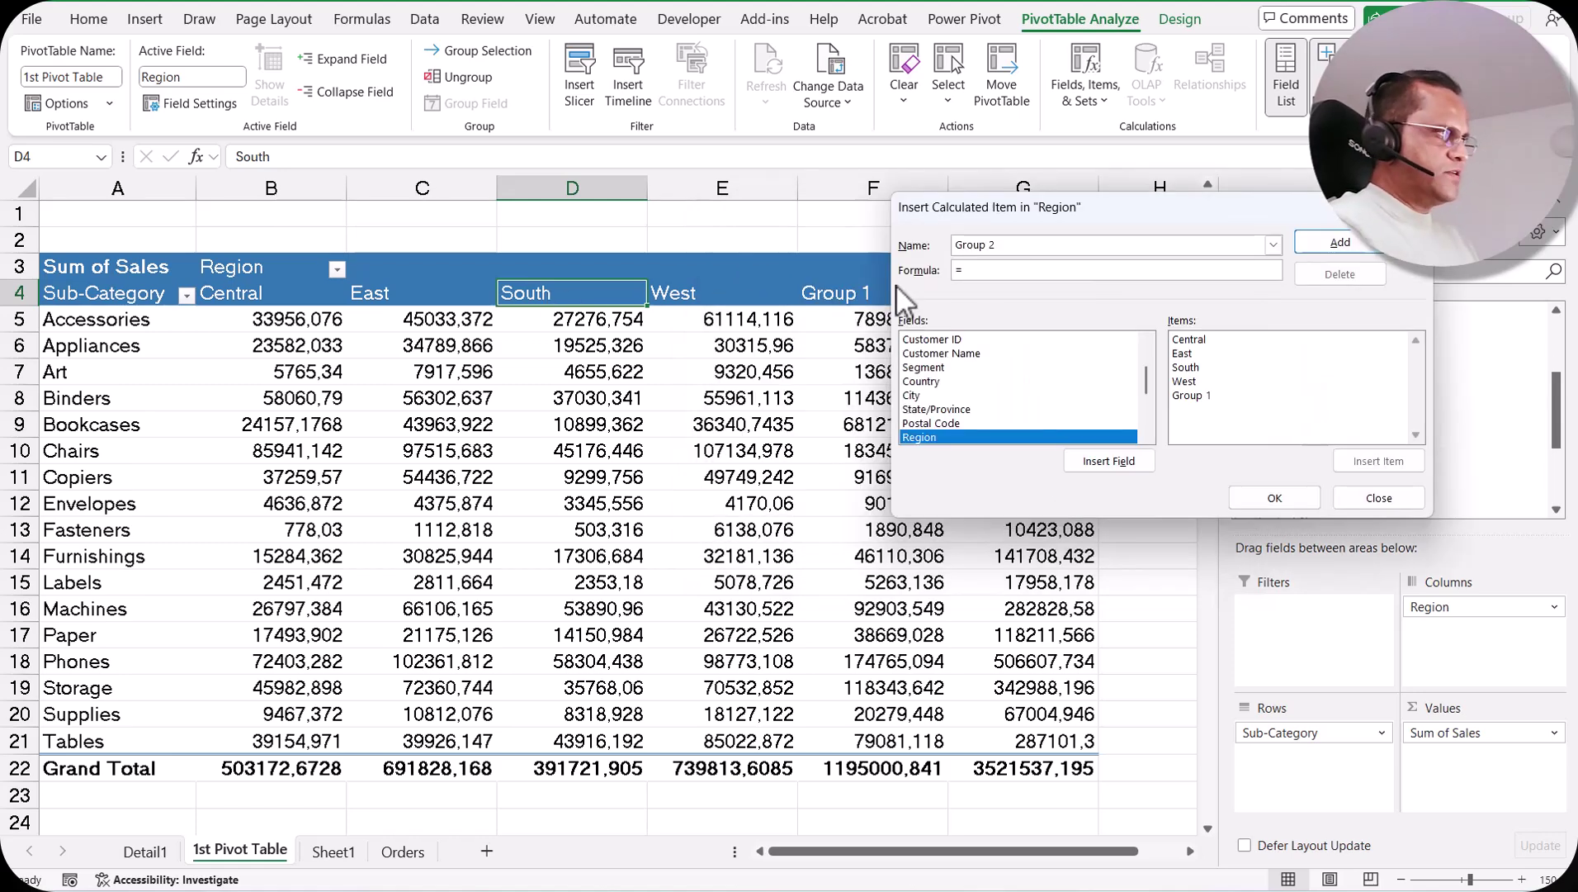
pyautogui.doubleClick(1186, 367)
pyautogui.write('+')
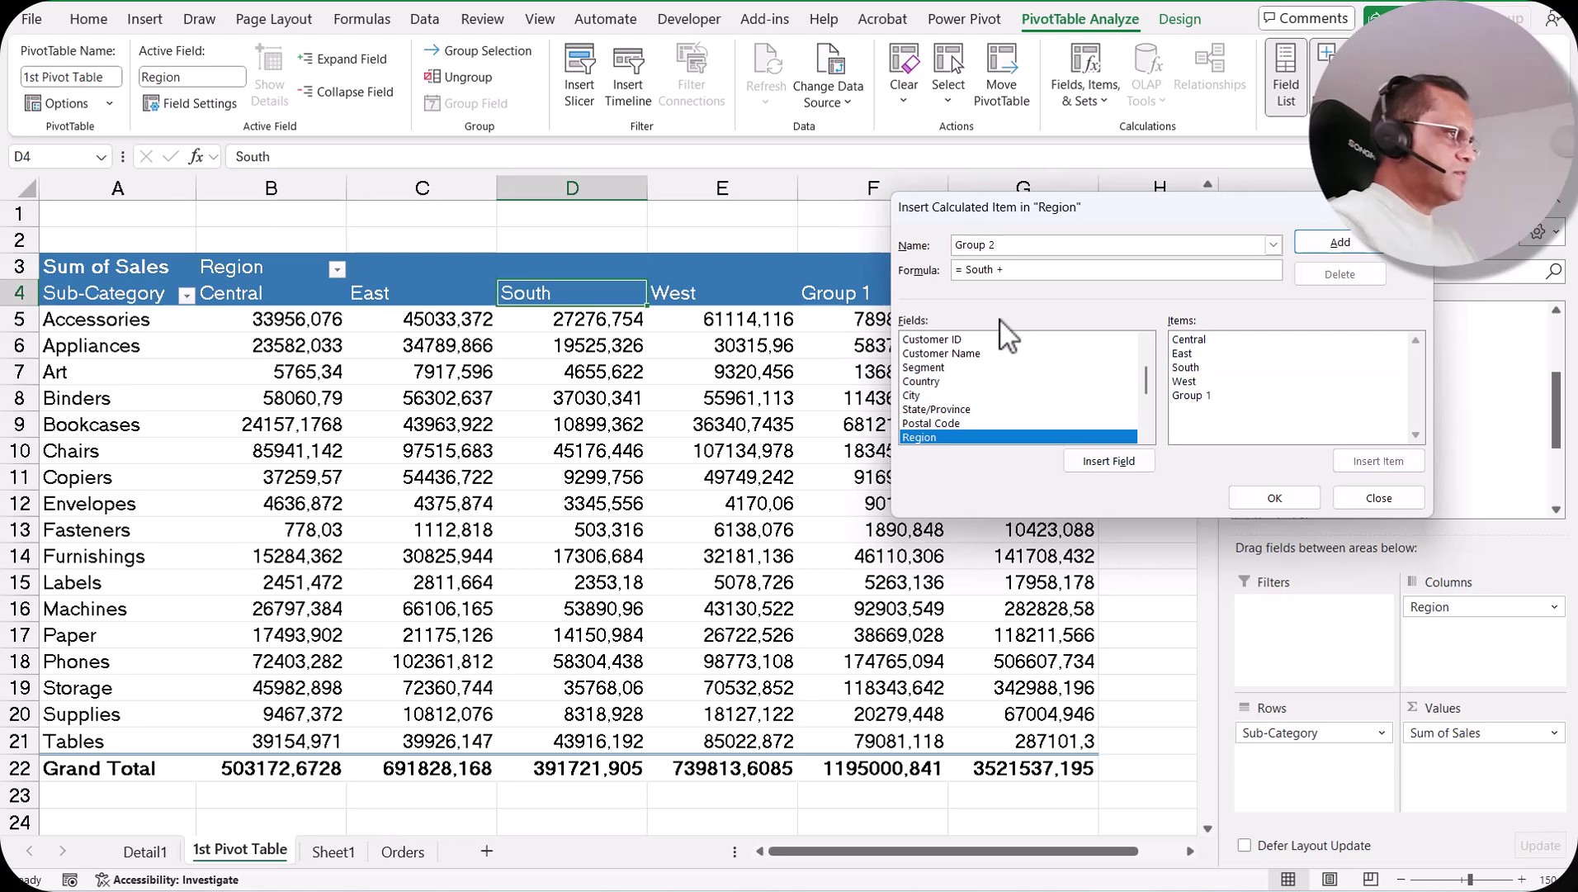
pyautogui.doubleClick(1189, 380)
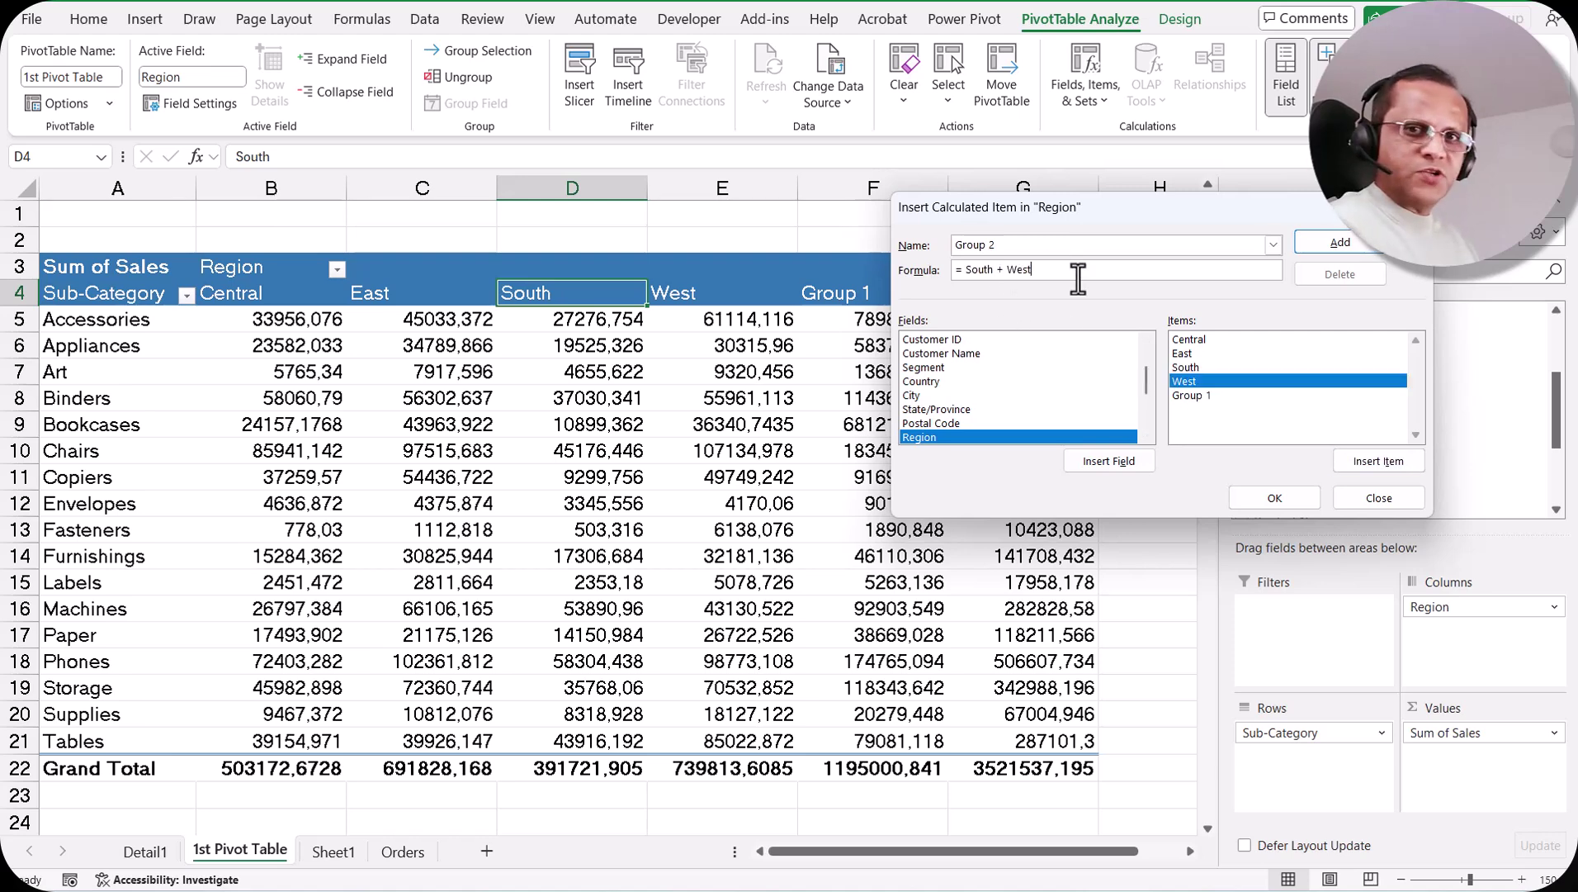
pyautogui.click(1339, 243)
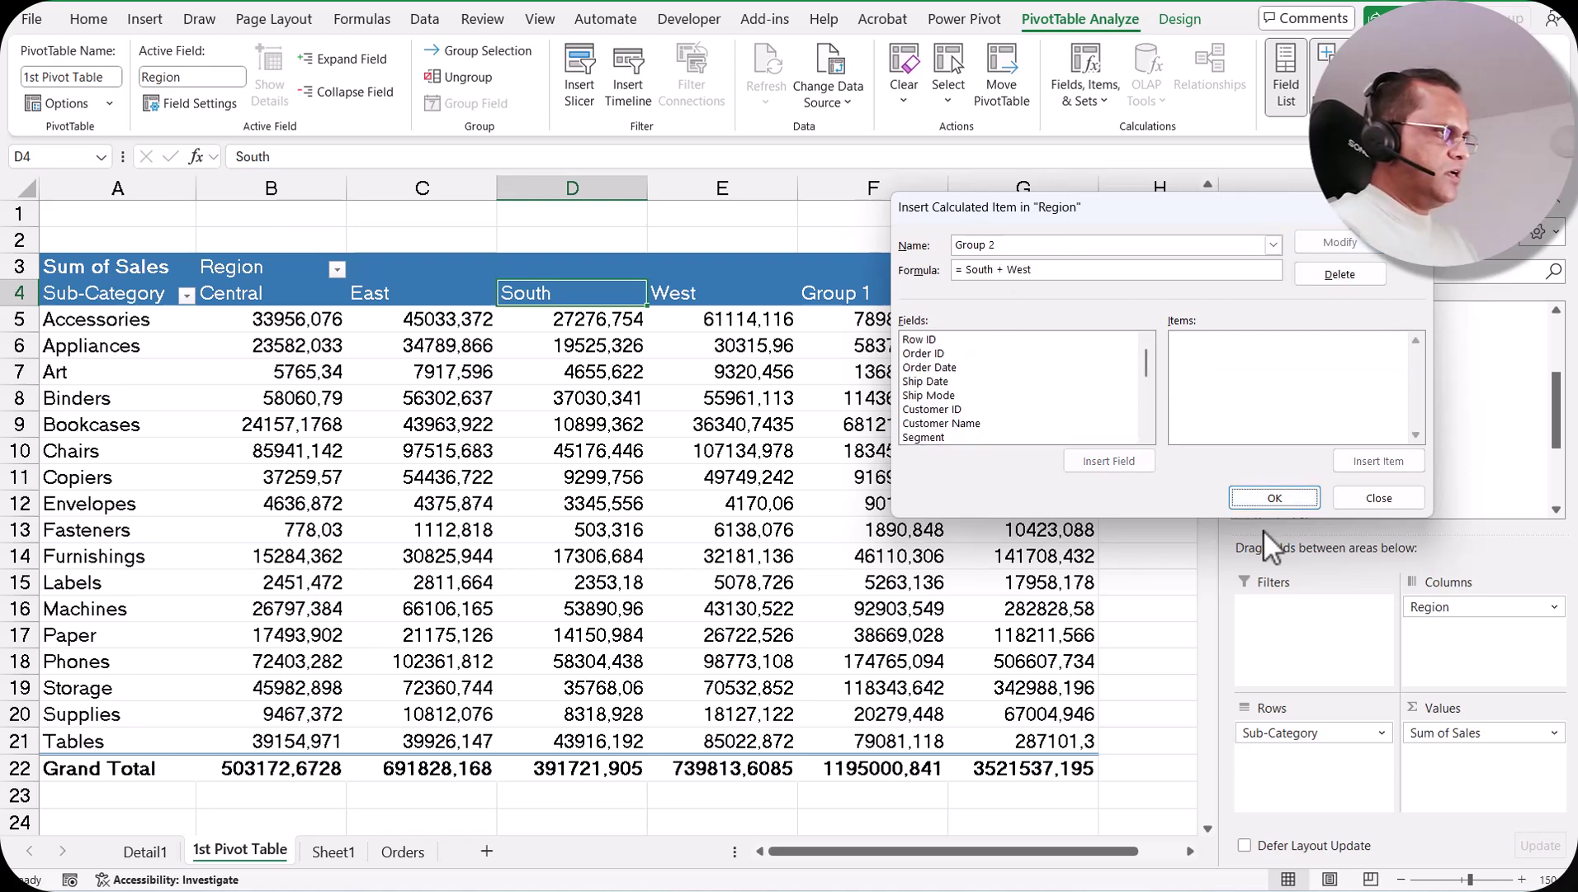
pyautogui.click(1271, 498)
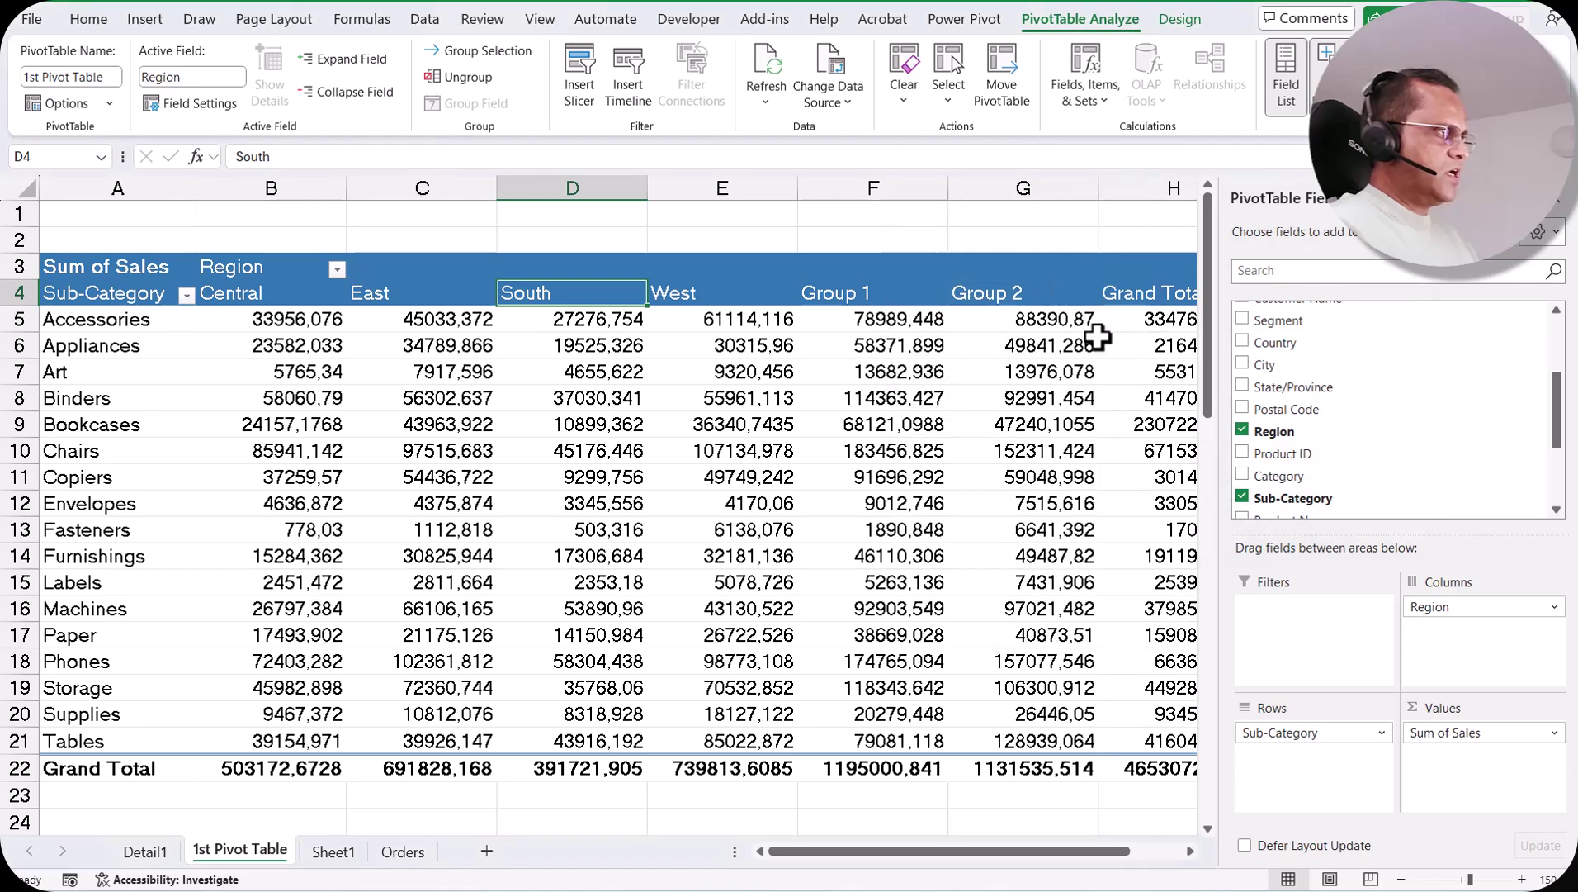
# Review the Group 2 values and the Group 1/Group 2 headers, then reopen Fields, Items & Sets
pyautogui.click(1073, 322)
pyautogui.scroll(-2, 1351, 461)
pyautogui.scroll(3, 1350, 466)
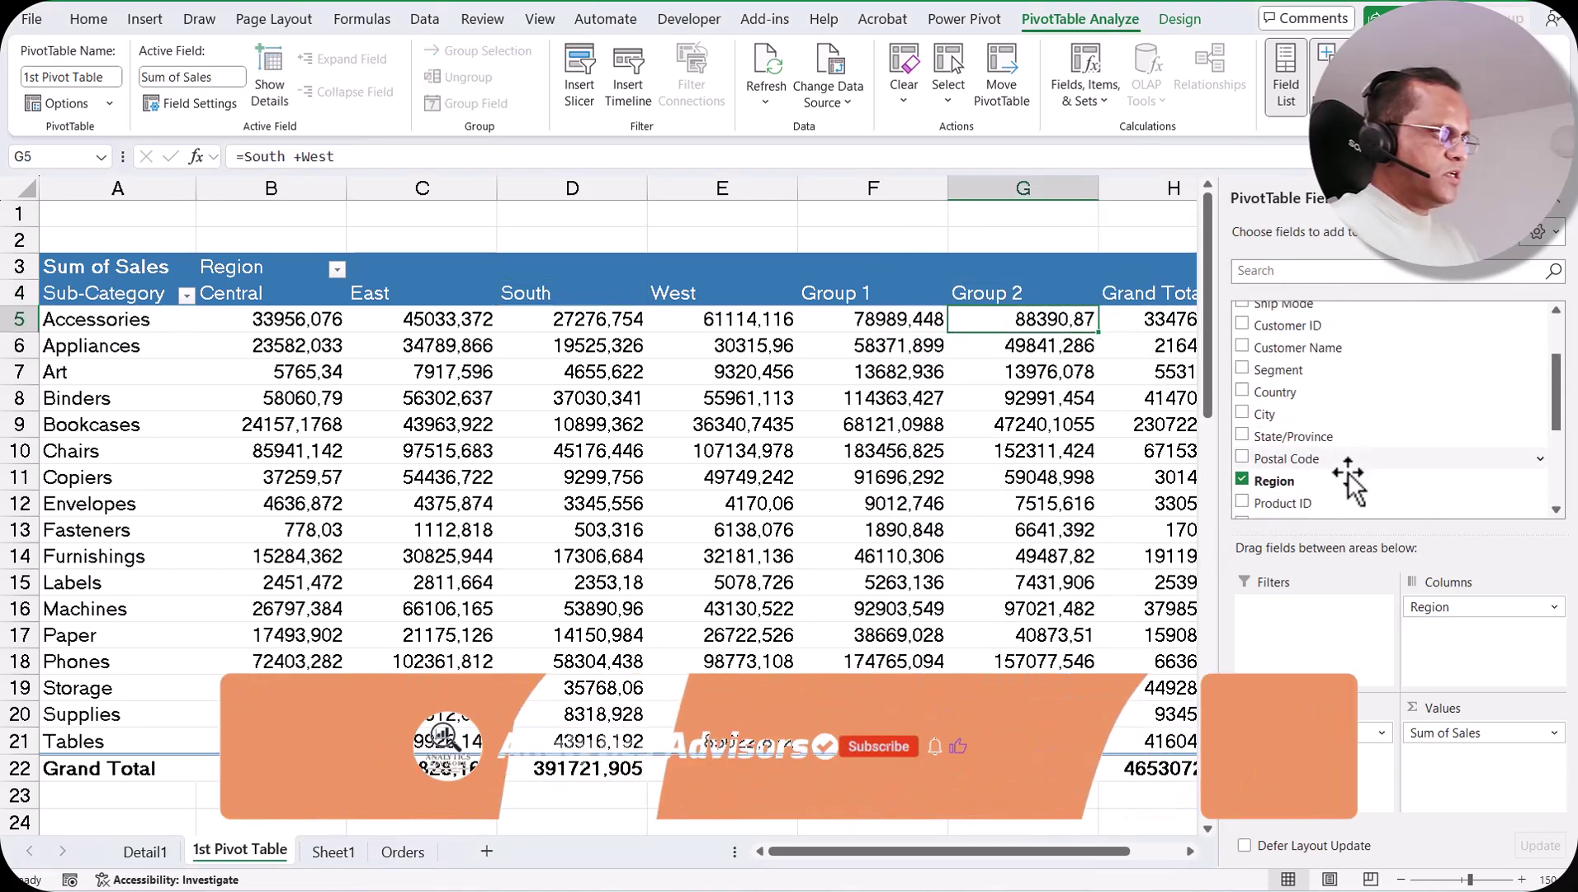
pyautogui.scroll(-3, 1288, 463)
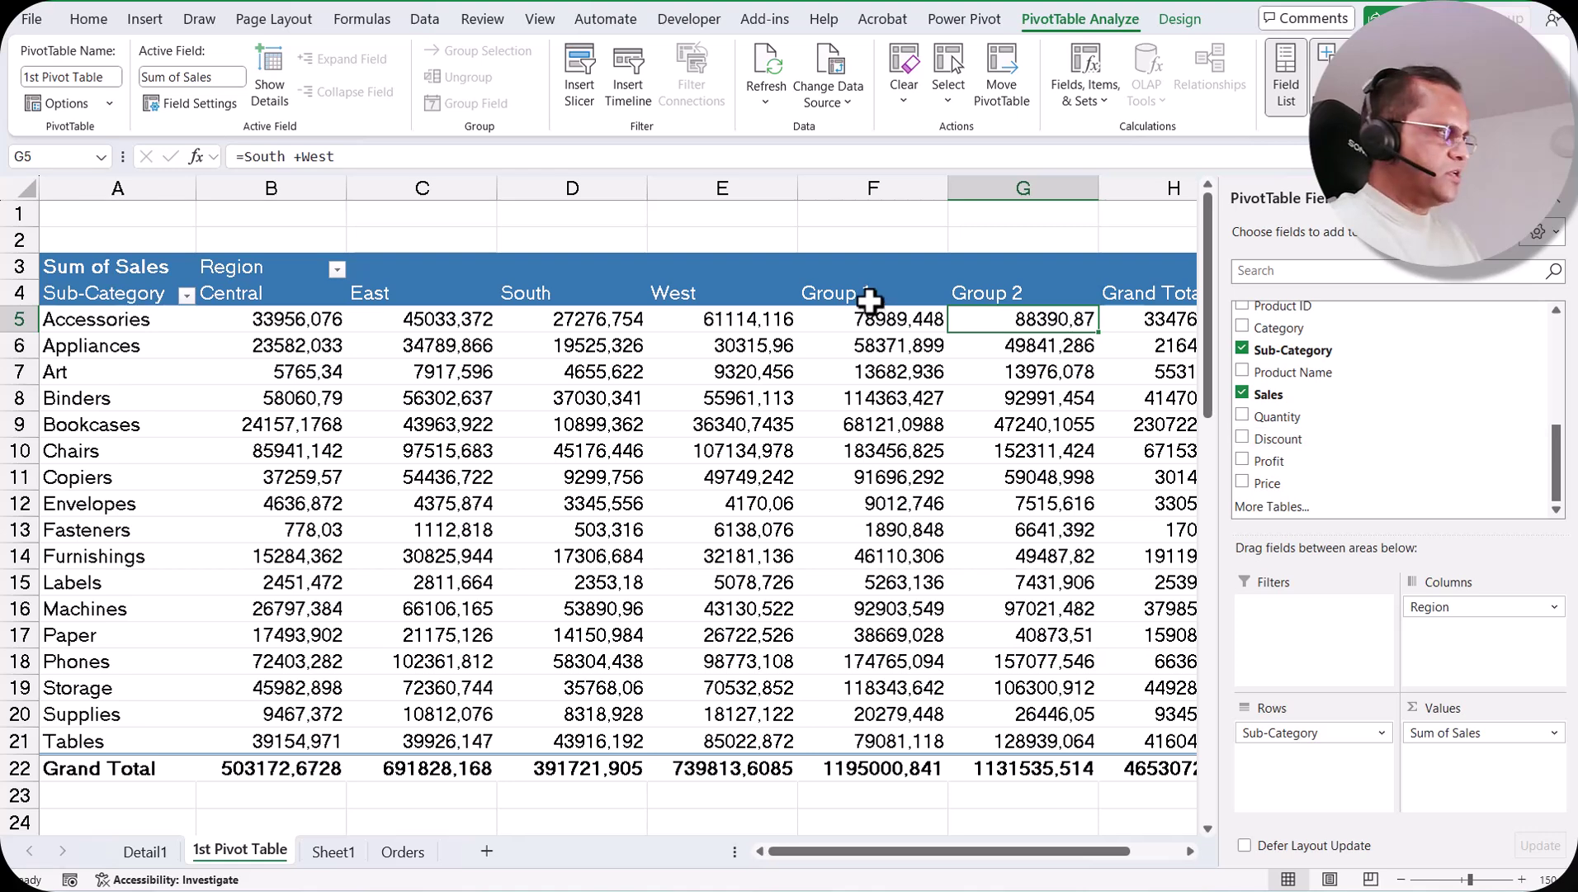
pyautogui.click(863, 295)
pyautogui.click(990, 299)
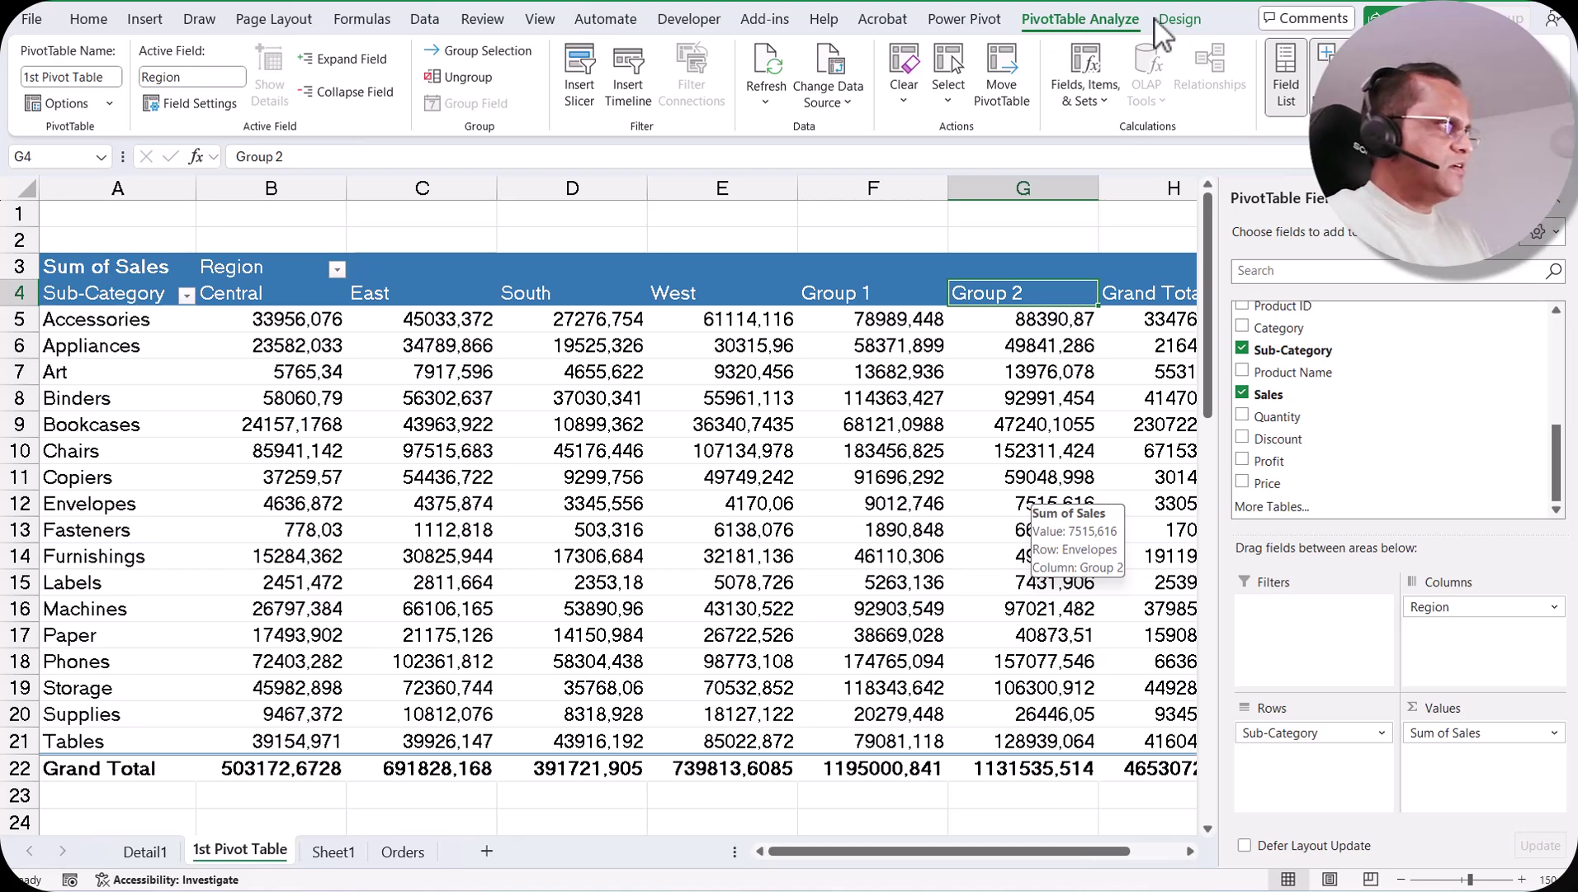
pyautogui.click(1106, 101)
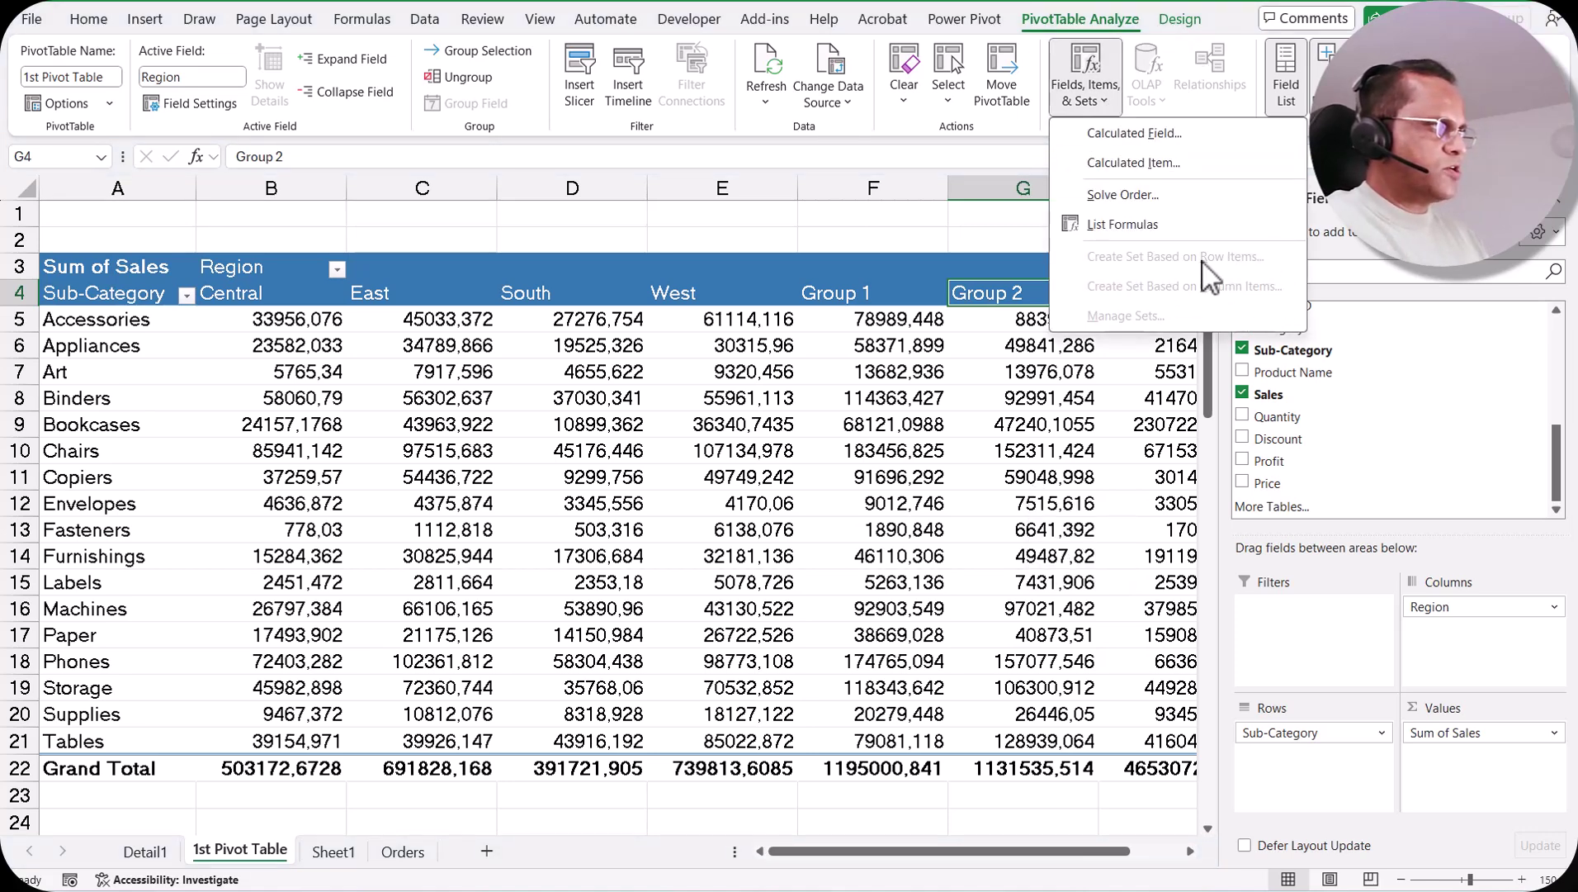